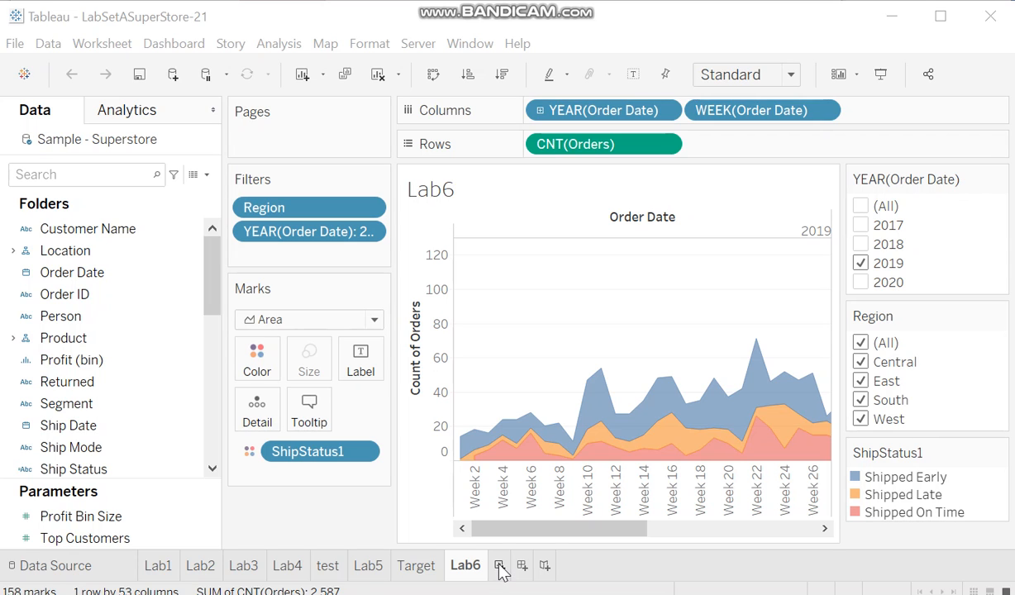
Add a new worksheet after Lab6 and rename it Lab7
left_click(500, 568)
right_click(526, 570)
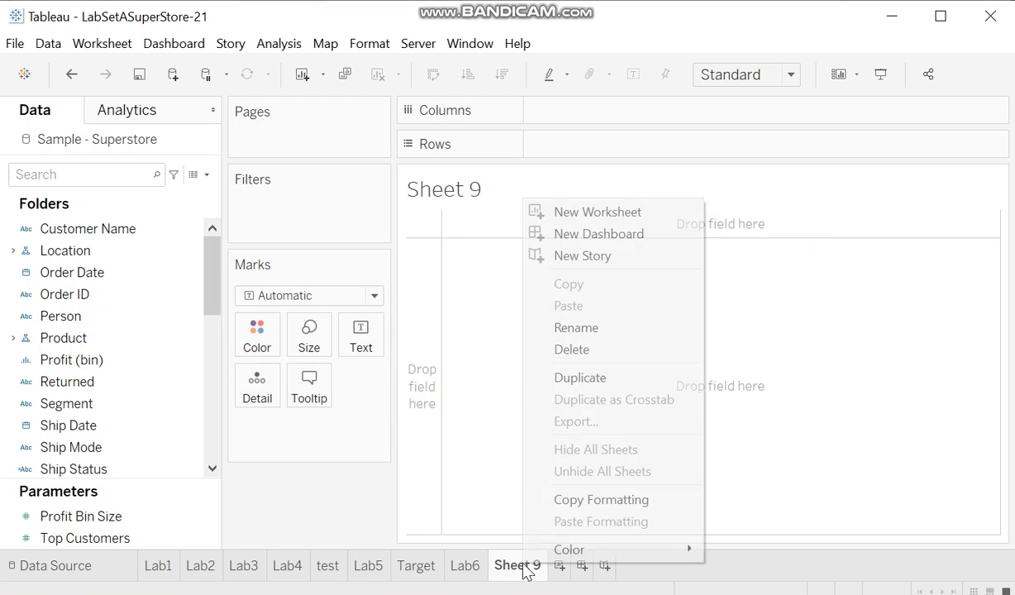
left_click(598, 330)
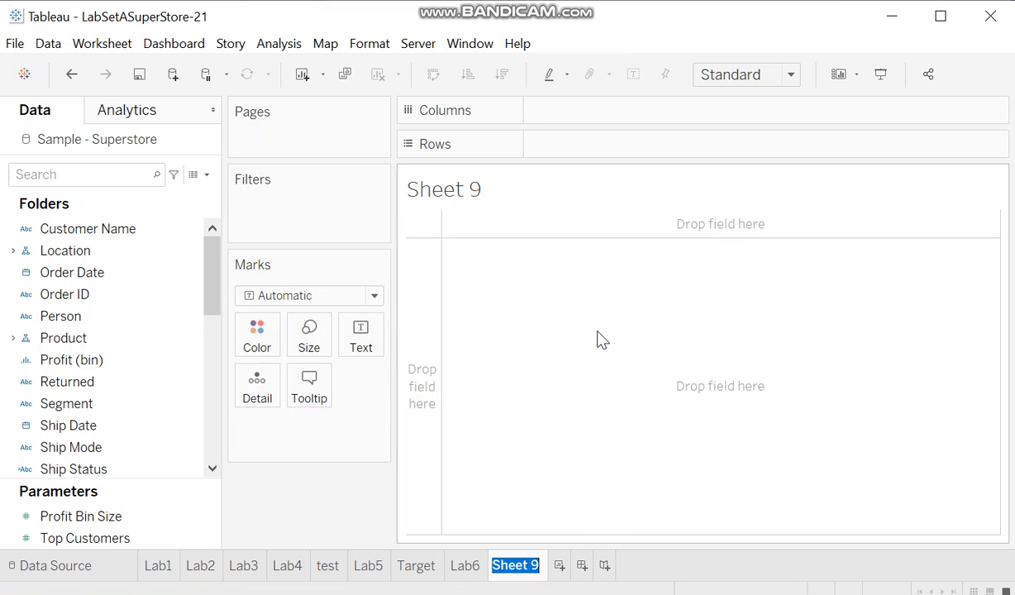
type("Lab7")
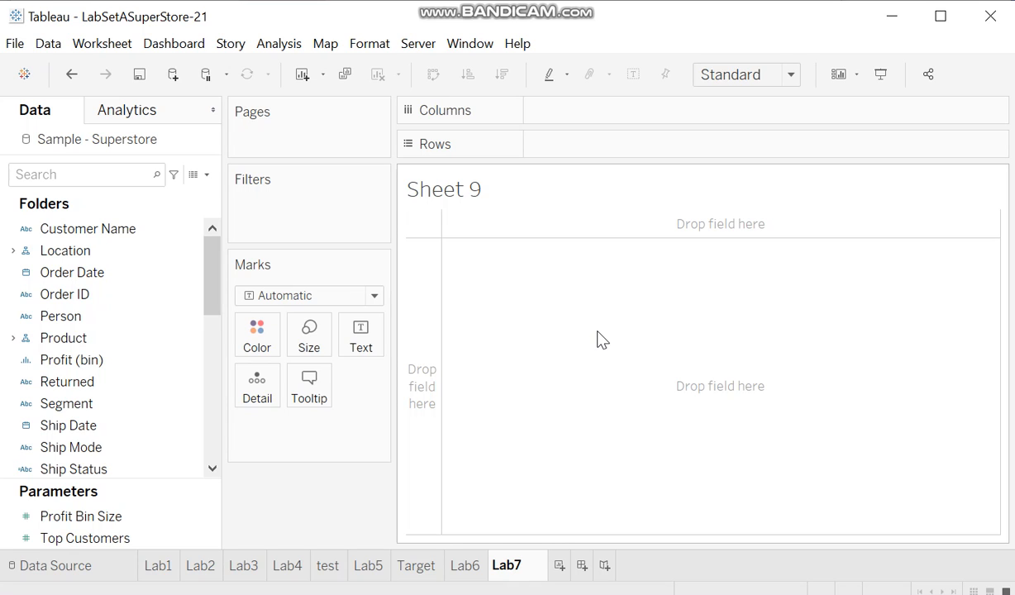
key("Return")
Place Category followed by Sub-Category from the Product hierarchy on Rows
left_click(106, 345)
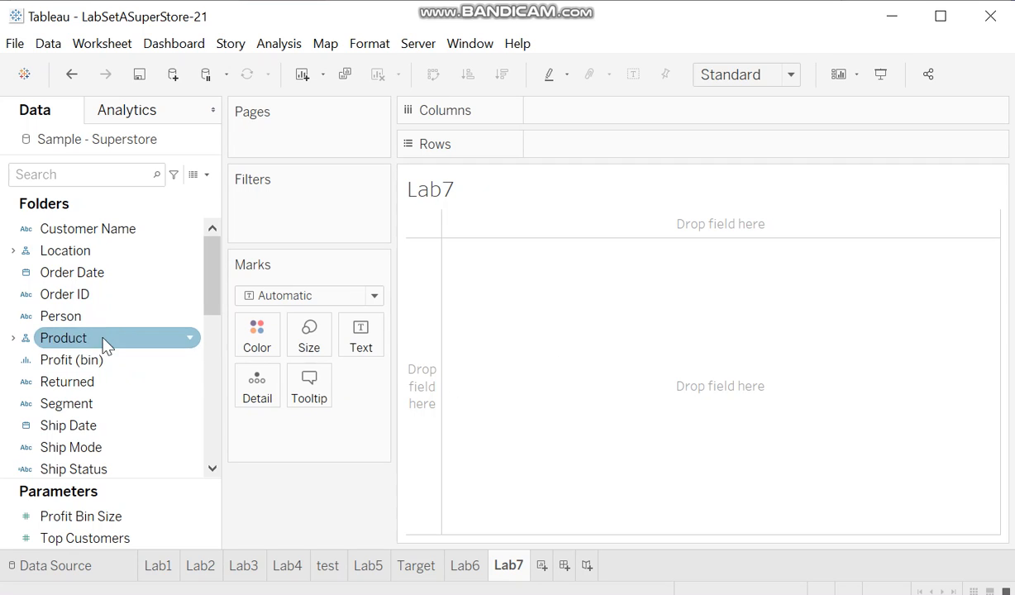
left_click(135, 272)
left_click(196, 257)
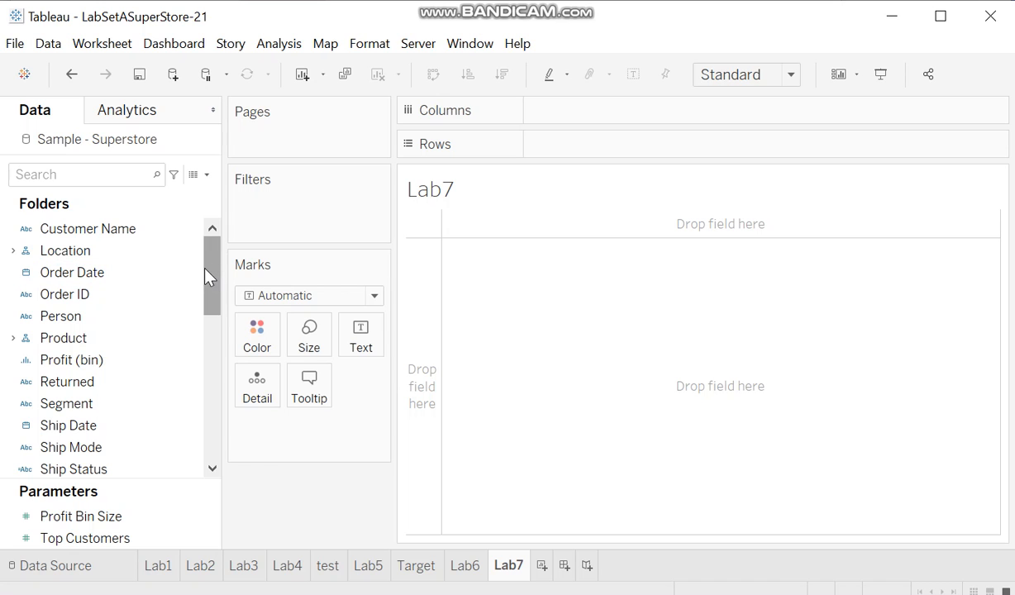
left_click_drag(208, 301, 234, 254)
left_click(12, 252)
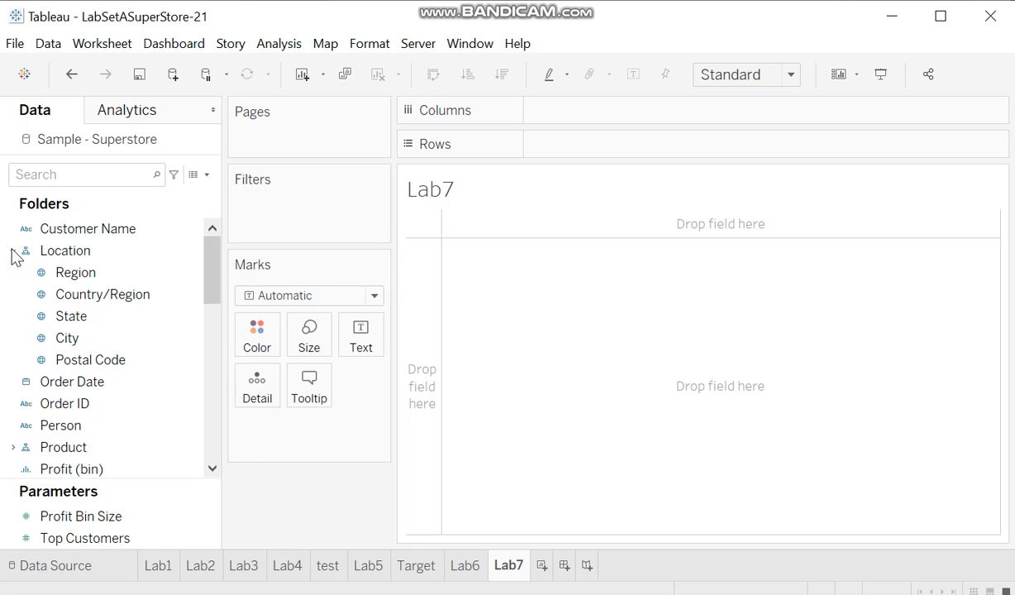
left_click(14, 447)
left_click_drag(212, 286, 206, 318)
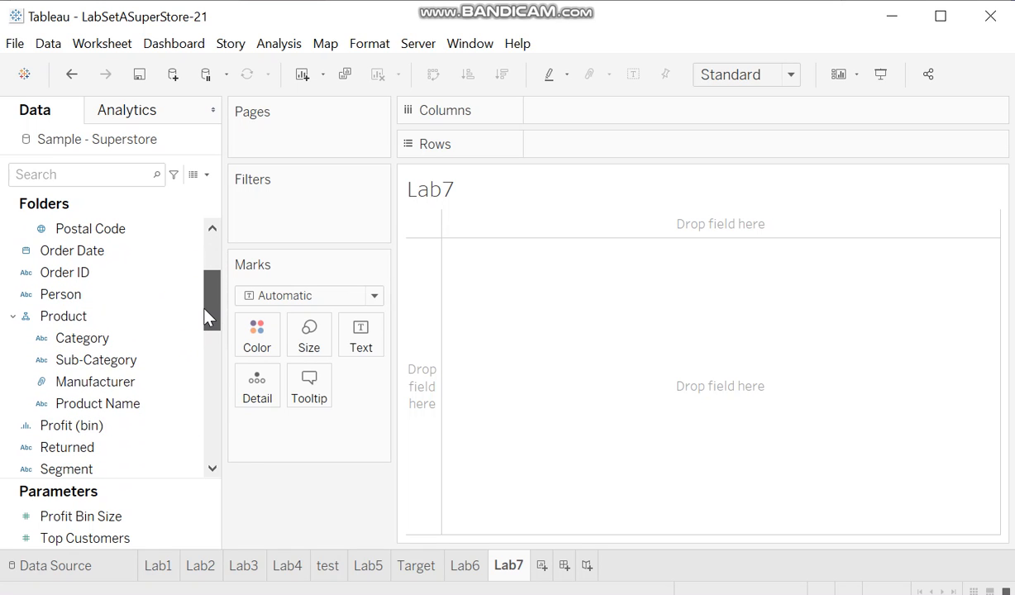
left_click_drag(83, 343, 562, 157)
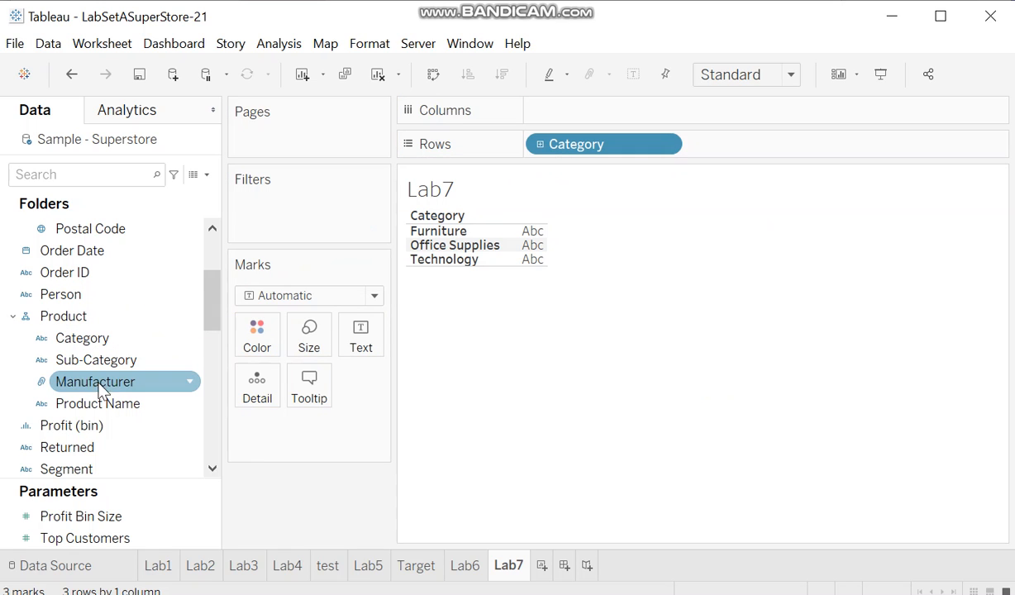
left_click_drag(85, 363, 727, 154)
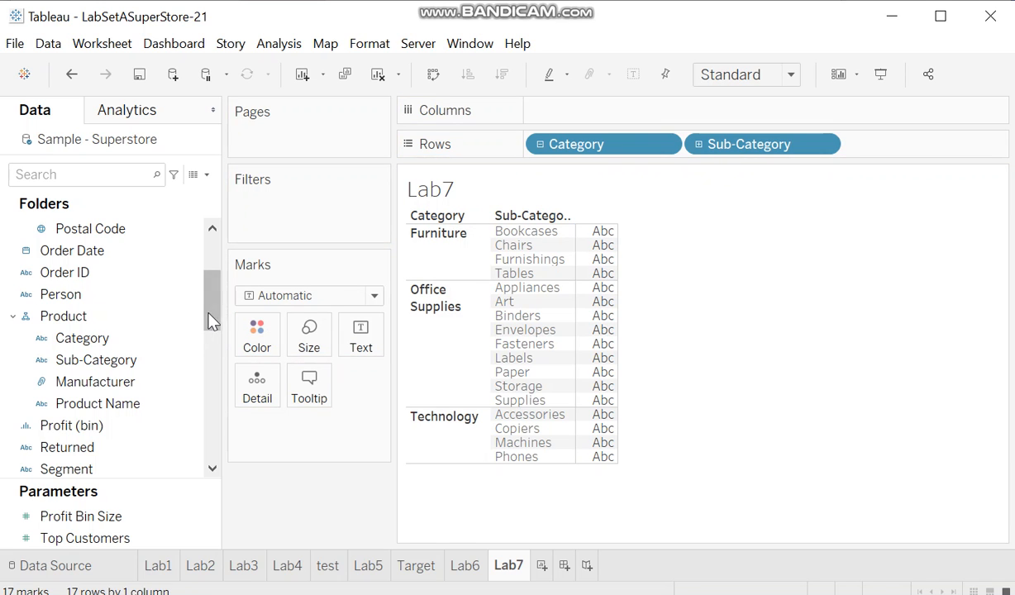
Build a bar chart with Sales on Columns and colour the bars by Profit
left_click_drag(210, 325, 193, 409)
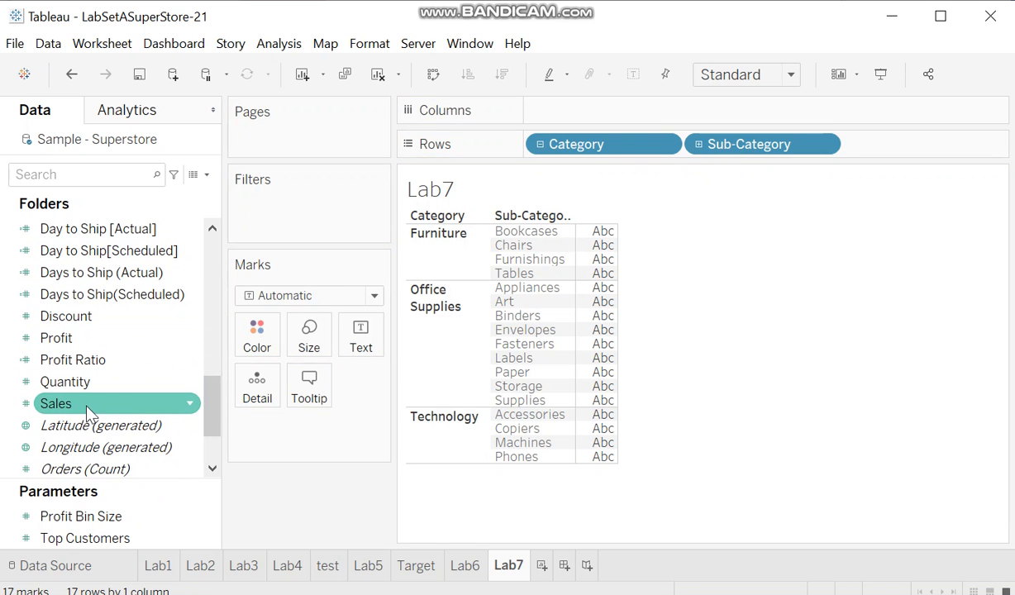
left_click_drag(91, 408, 581, 120)
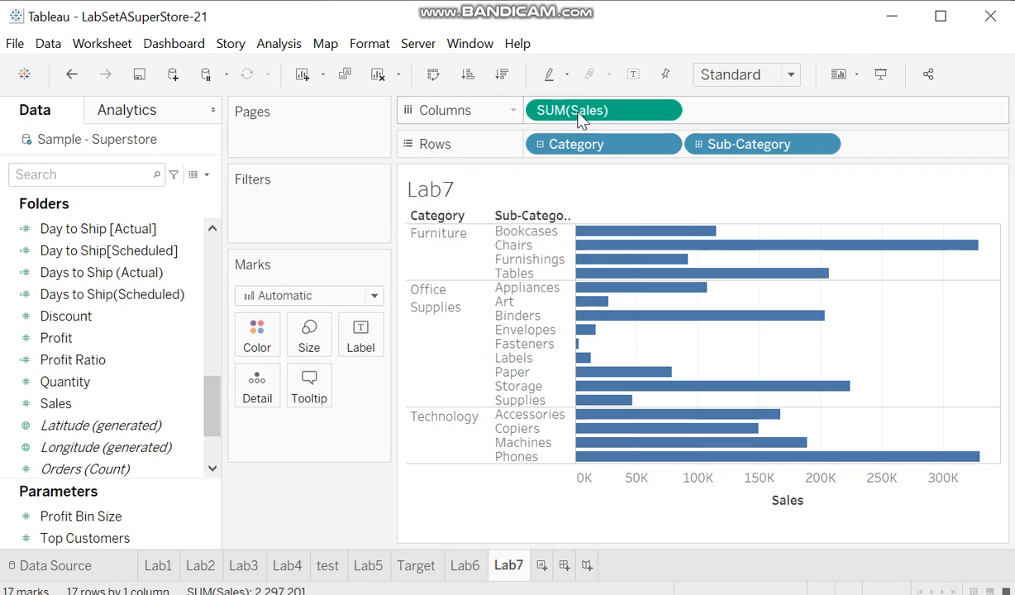
left_click(52, 340)
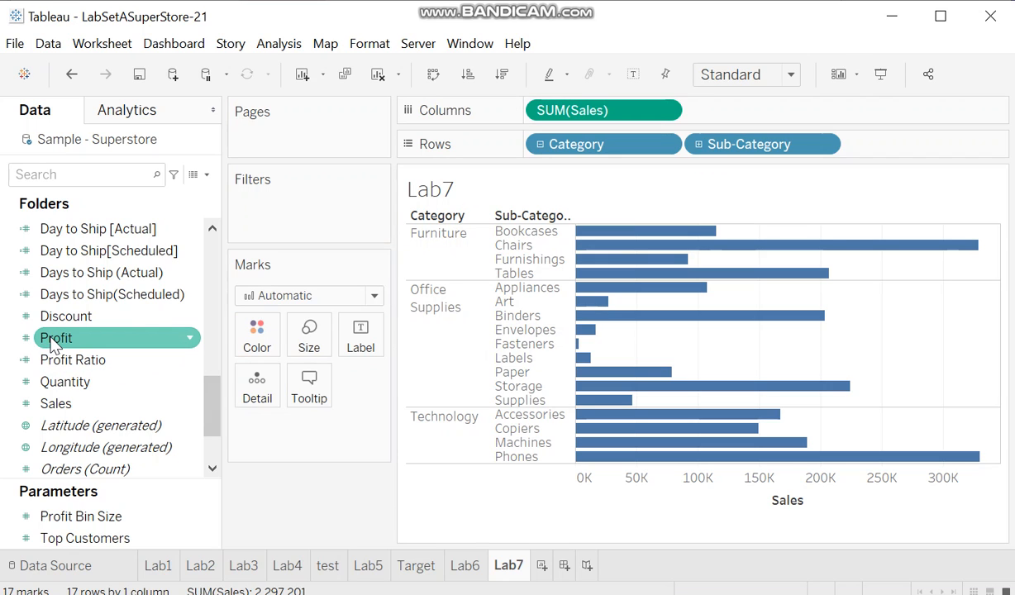
left_click_drag(52, 345, 255, 348)
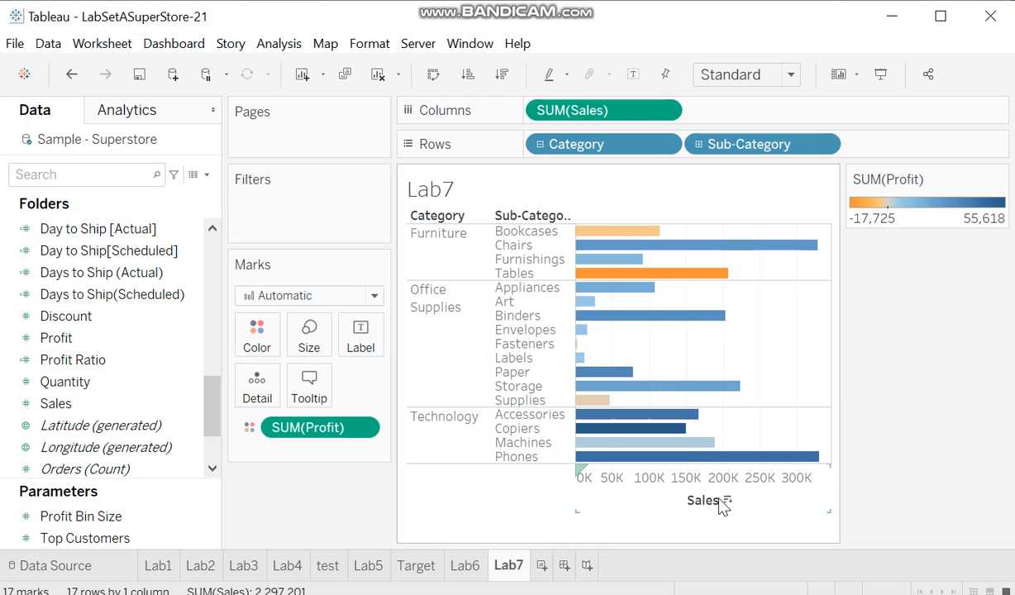
Cycle the Sales axis sort through descending and ascending, and clear it again
left_click(728, 500)
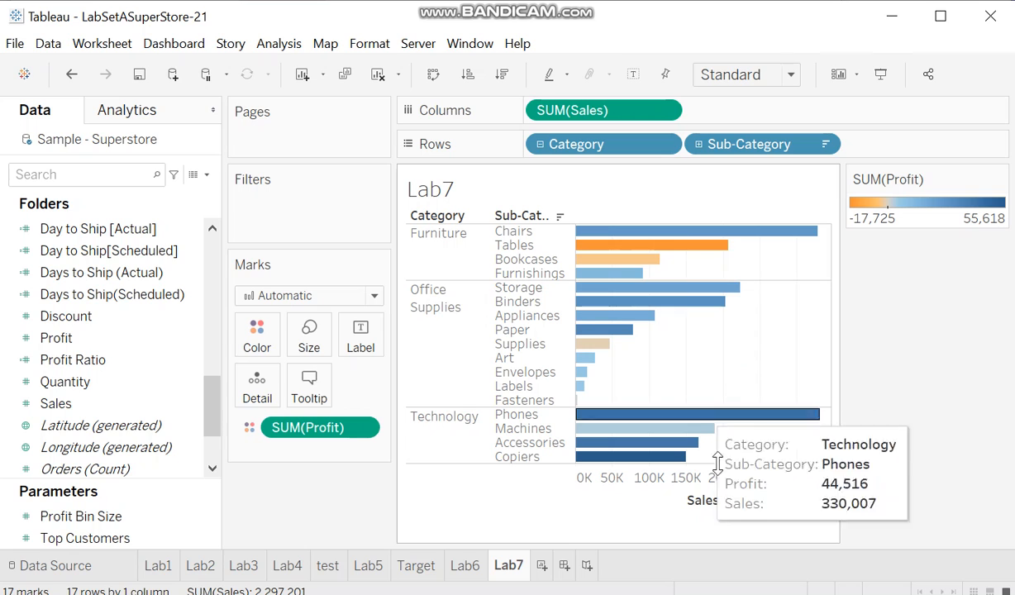
left_click(732, 504)
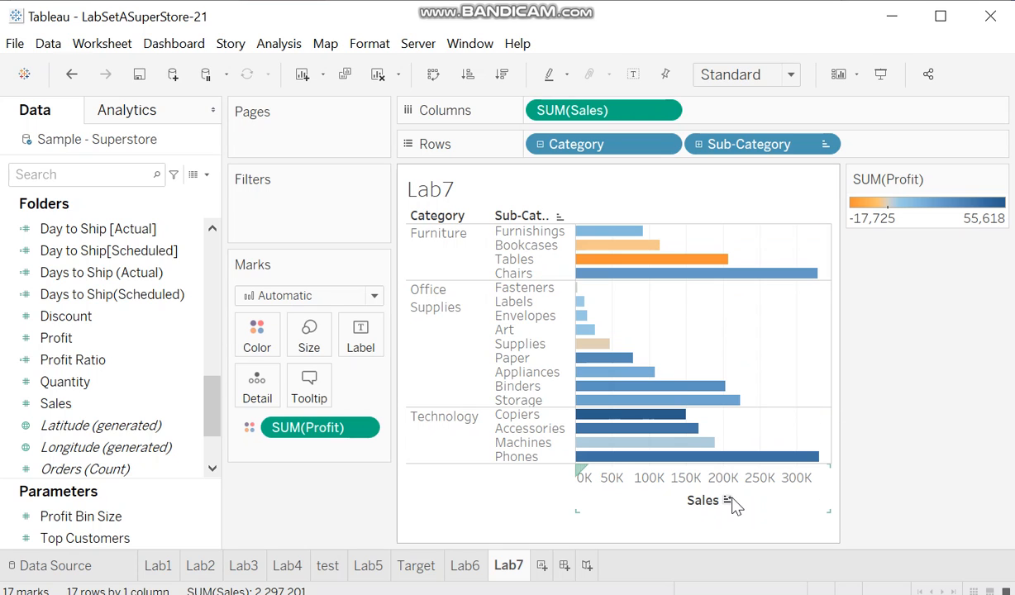
left_click(729, 503)
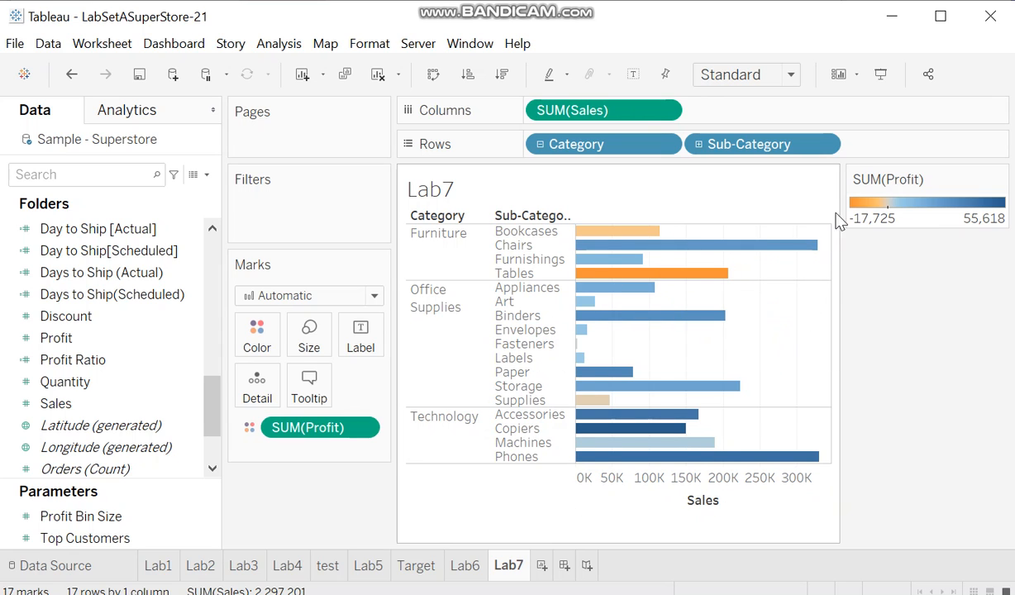
Sort Sub-Category by data source order, descending
left_click(824, 146)
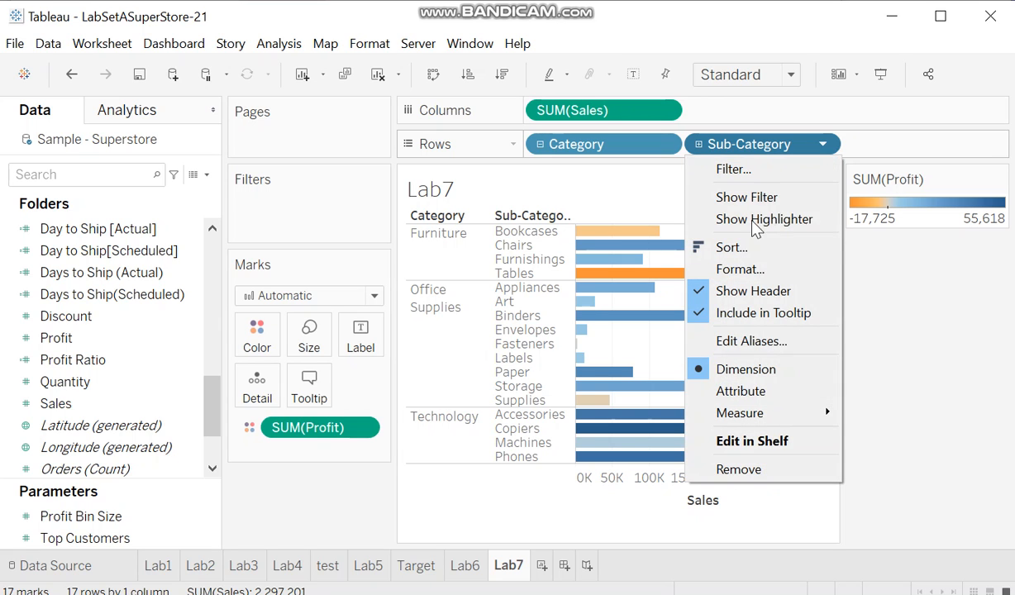
left_click(729, 246)
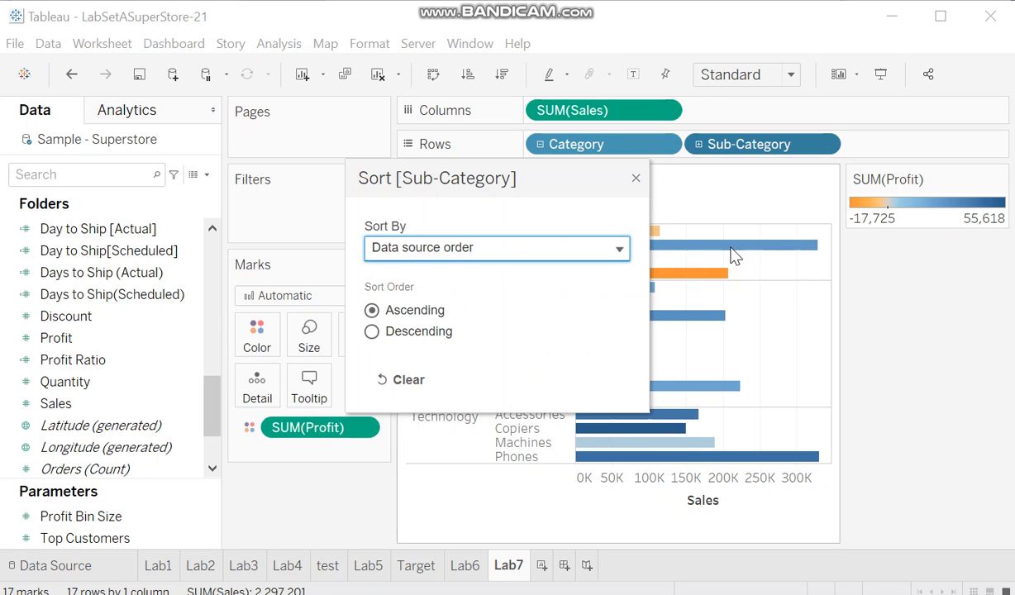
left_click(372, 332)
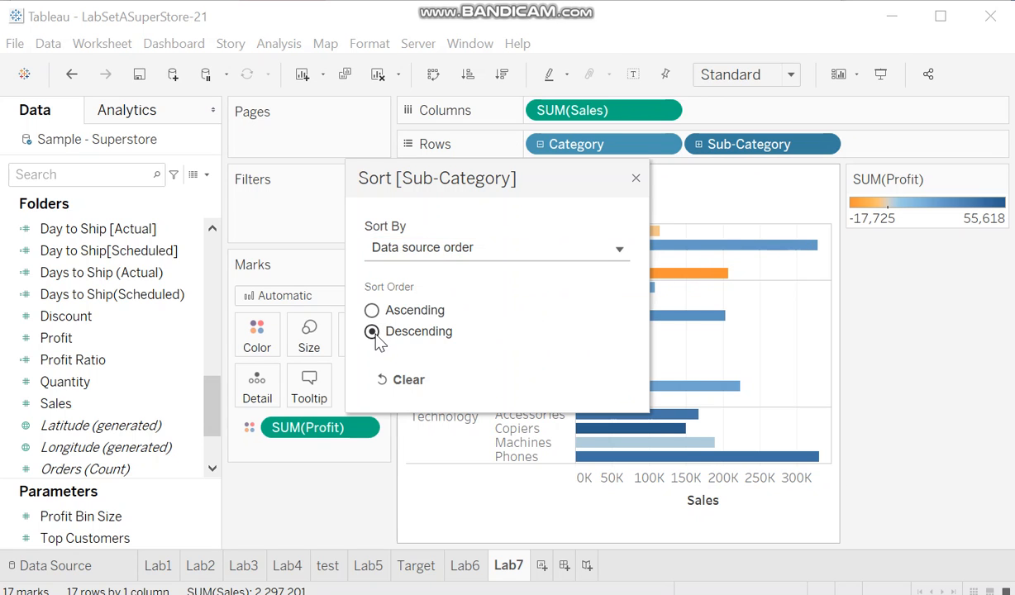
left_click(636, 180)
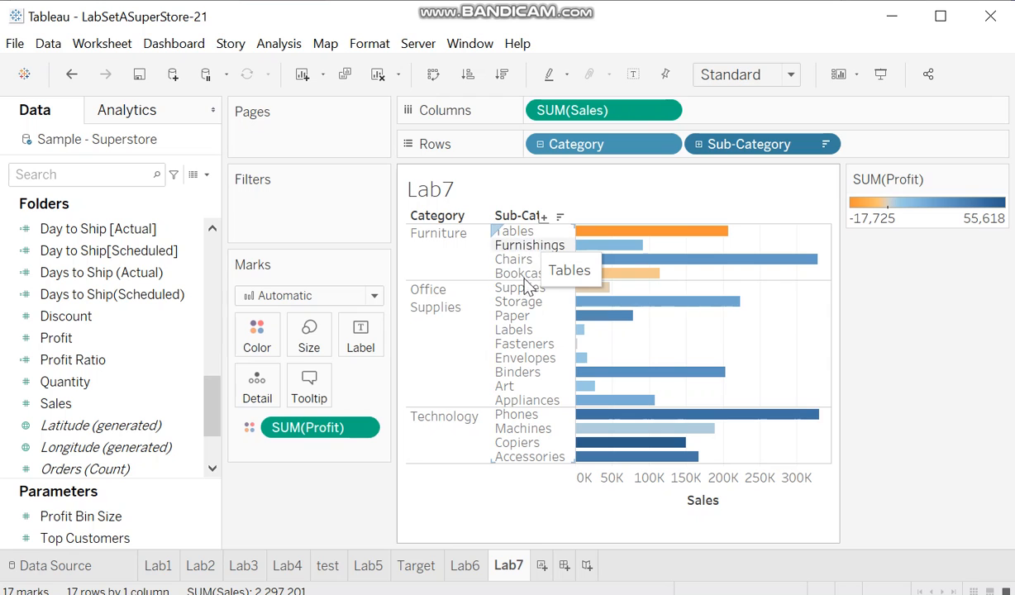
Change the Sub-Category sort order to ascending, keeping data source order
left_click(823, 144)
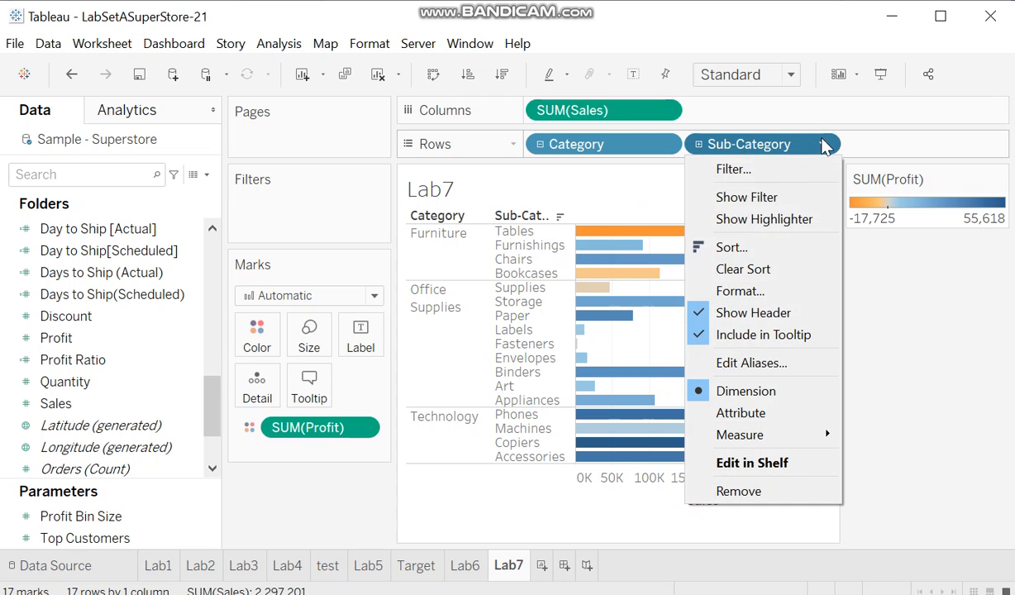
left_click(736, 248)
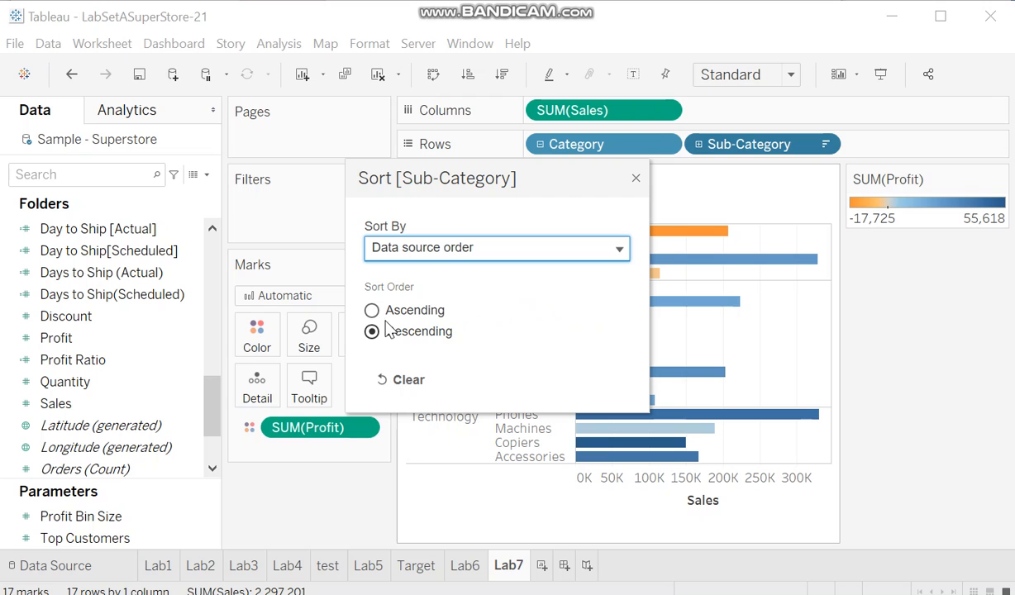
left_click(374, 309)
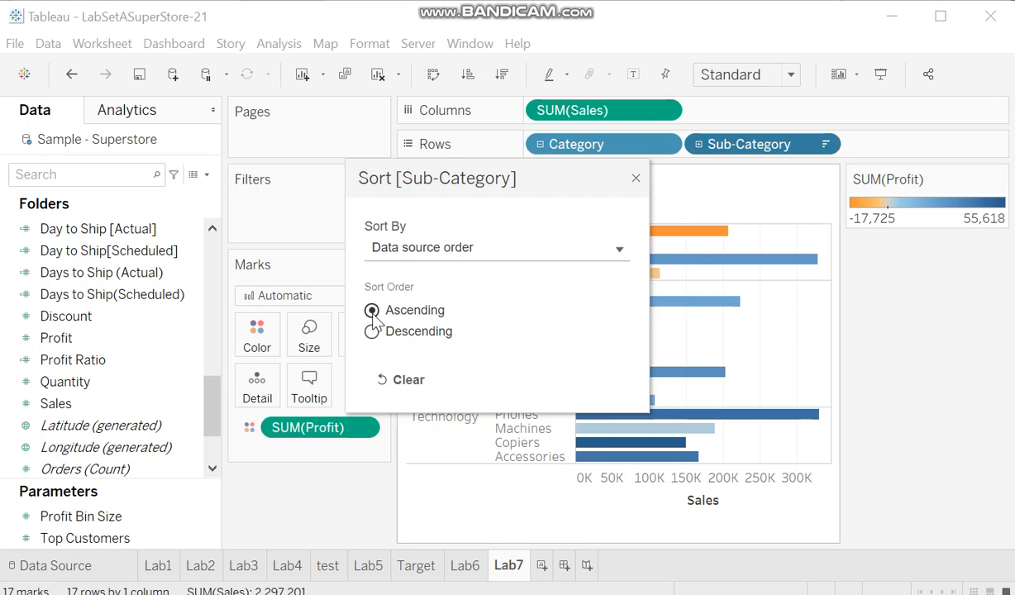
left_click(636, 181)
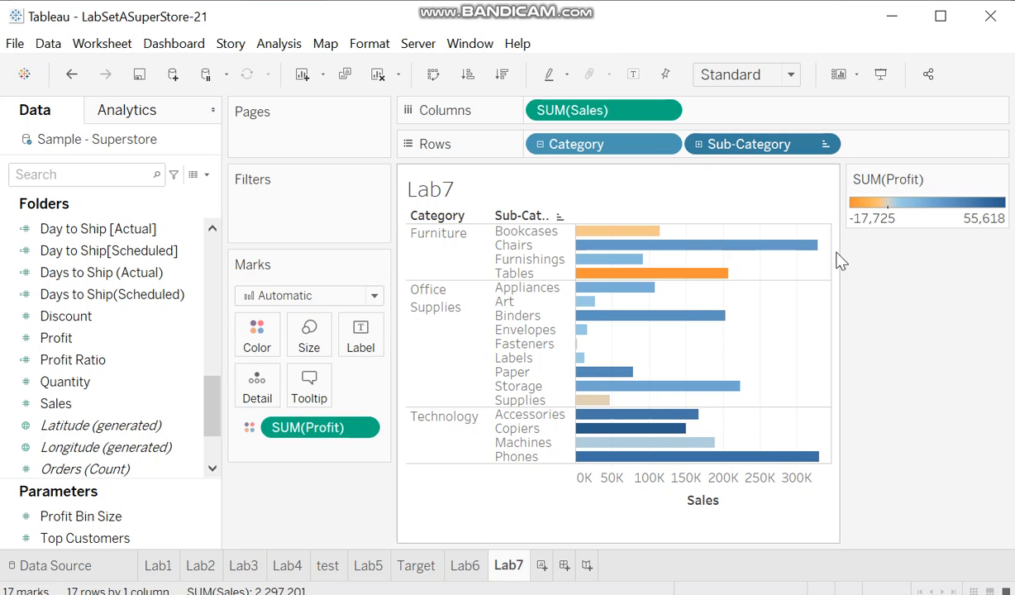
Sort Sub-Category manually, moving Chairs to first place and Tables to second
left_click(823, 147)
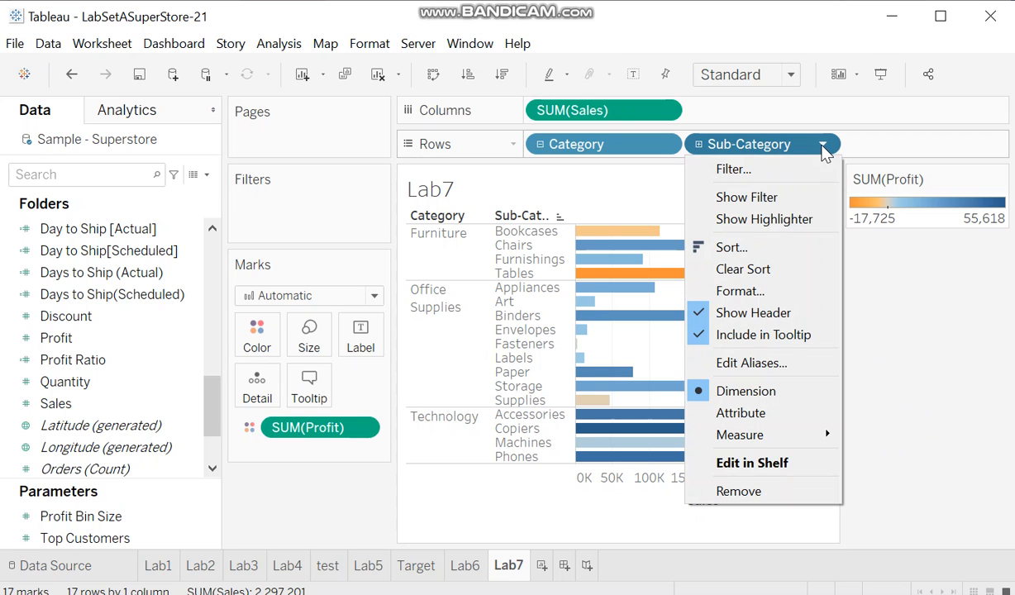
left_click(747, 251)
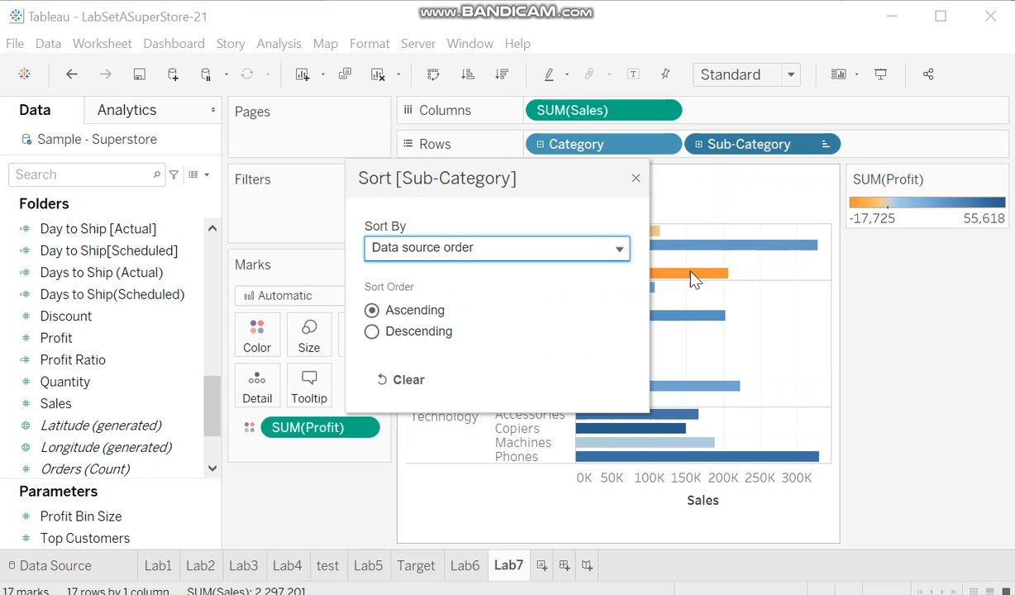
left_click(620, 249)
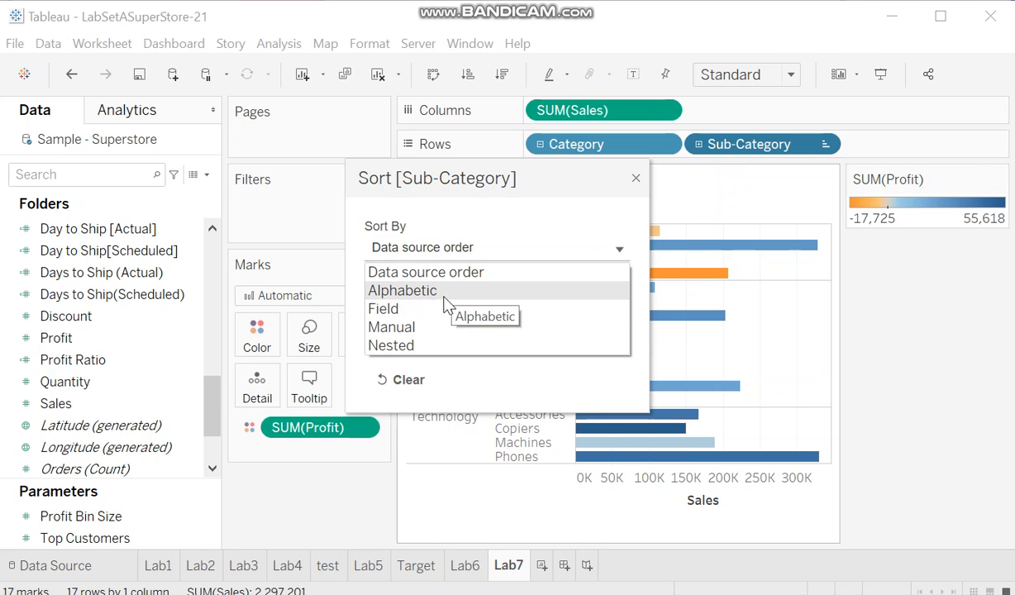
left_click(412, 328)
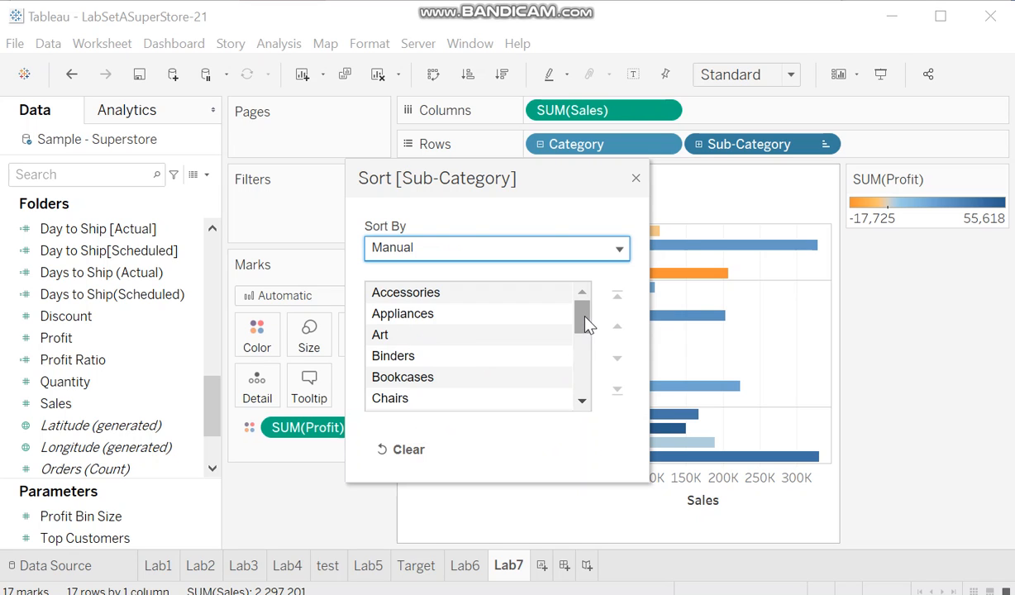
left_click(396, 403)
left_click_drag(396, 405, 397, 290)
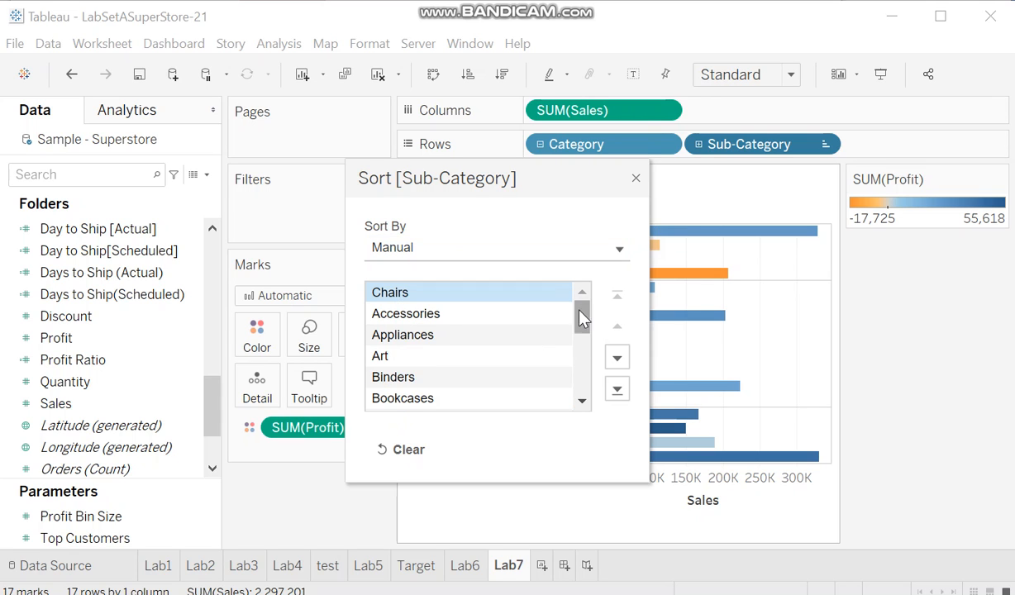
left_click_drag(577, 323, 564, 398)
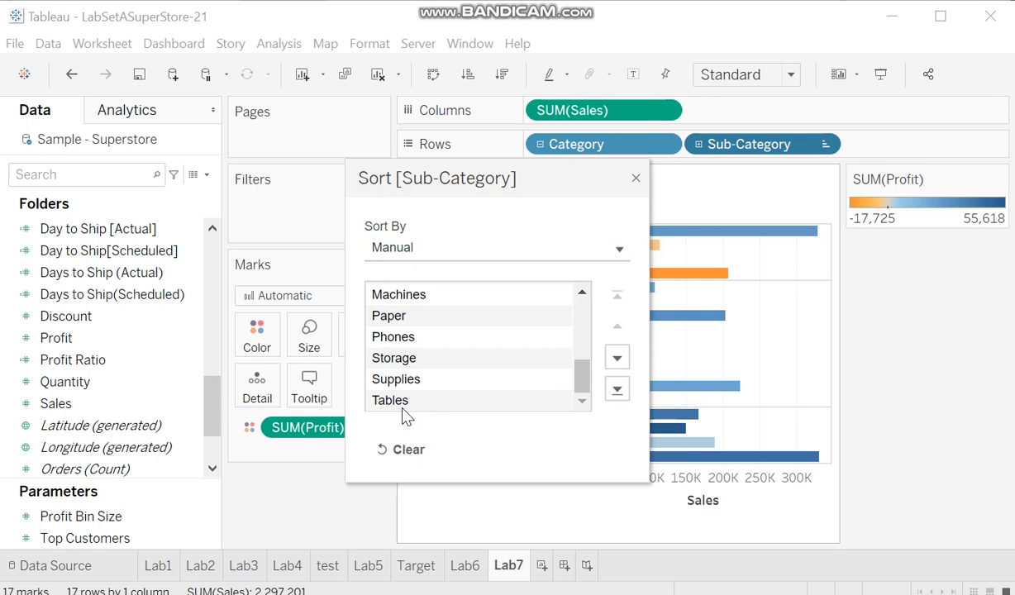
left_click_drag(397, 404, 410, 306)
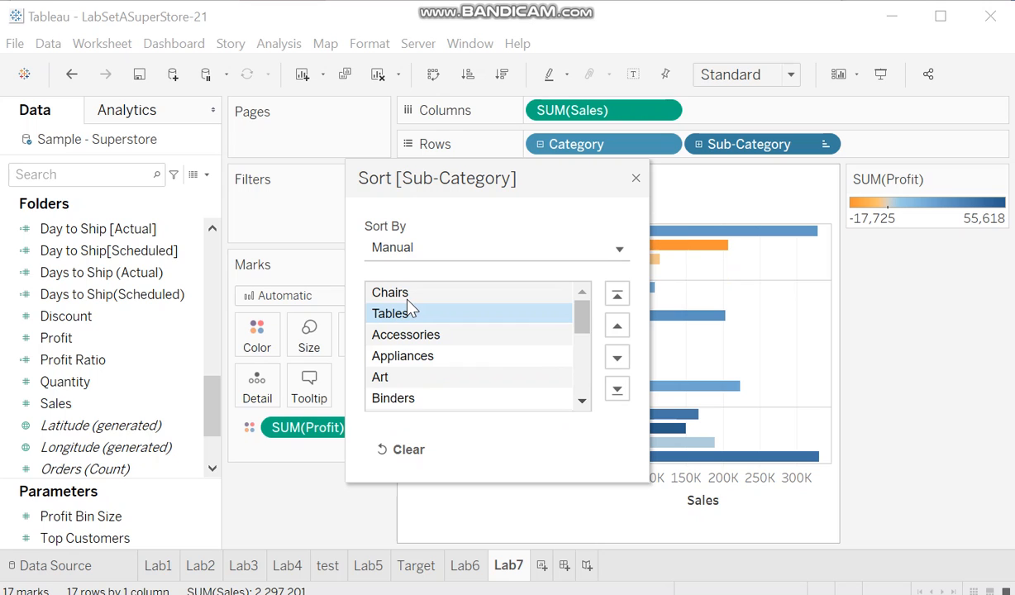
left_click(636, 180)
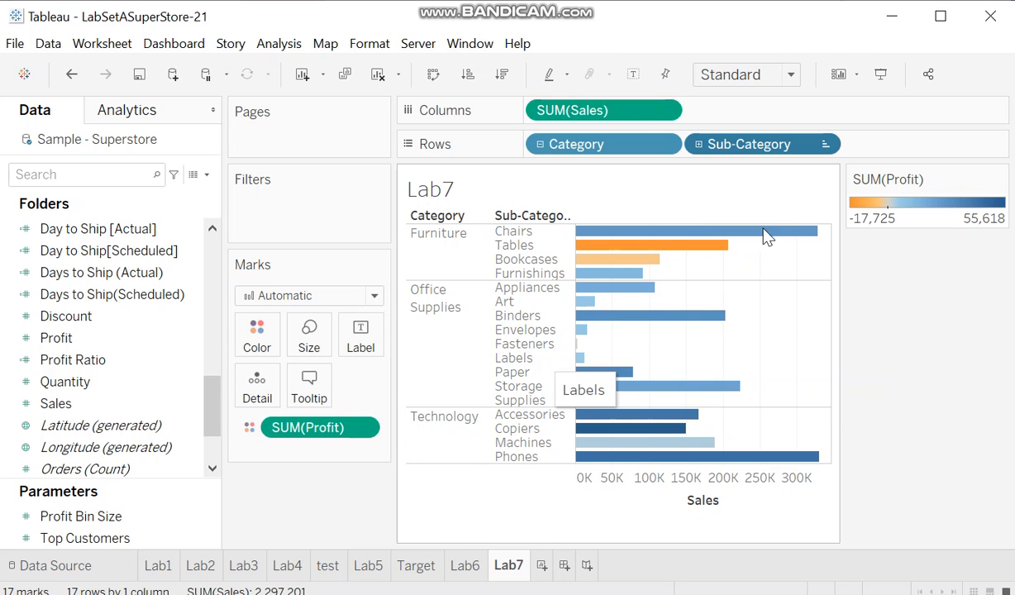
Sort Sub-Category by the Profit field in ascending order, with Sum as the aggregation
left_click(825, 147)
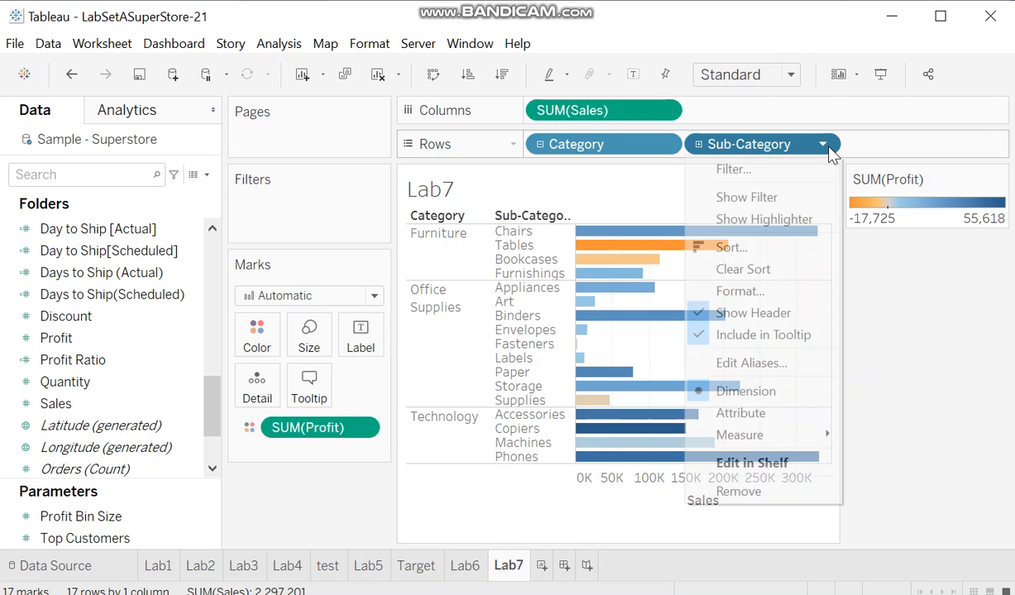
left_click(716, 258)
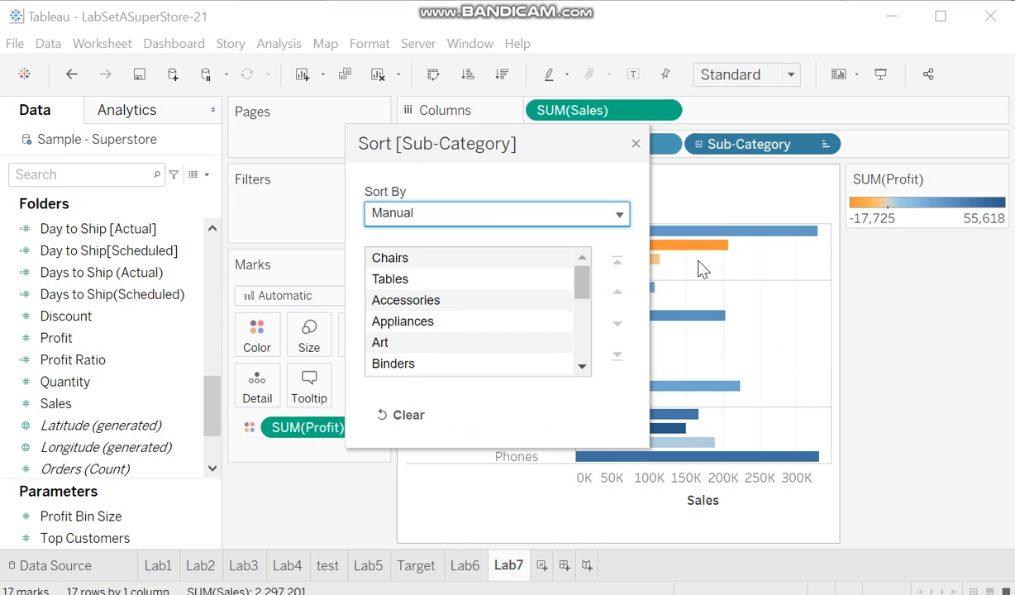
left_click(626, 216)
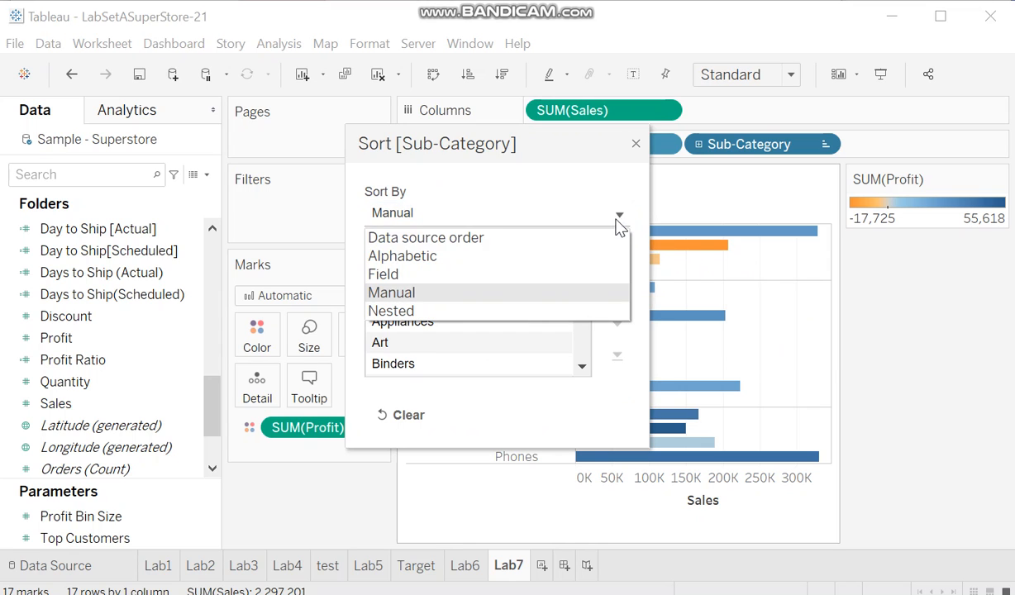
left_click(436, 282)
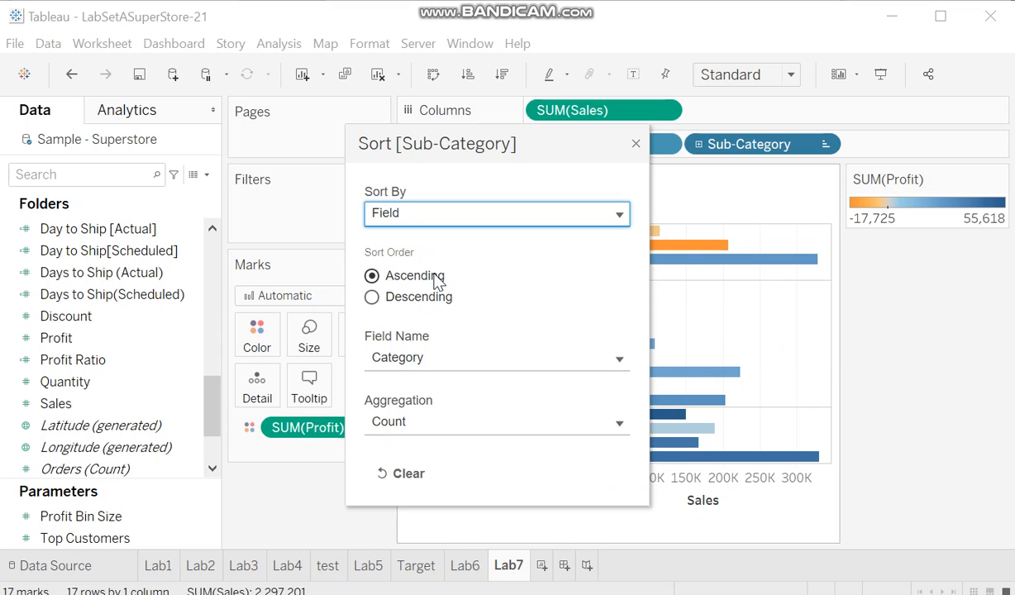
left_click(620, 362)
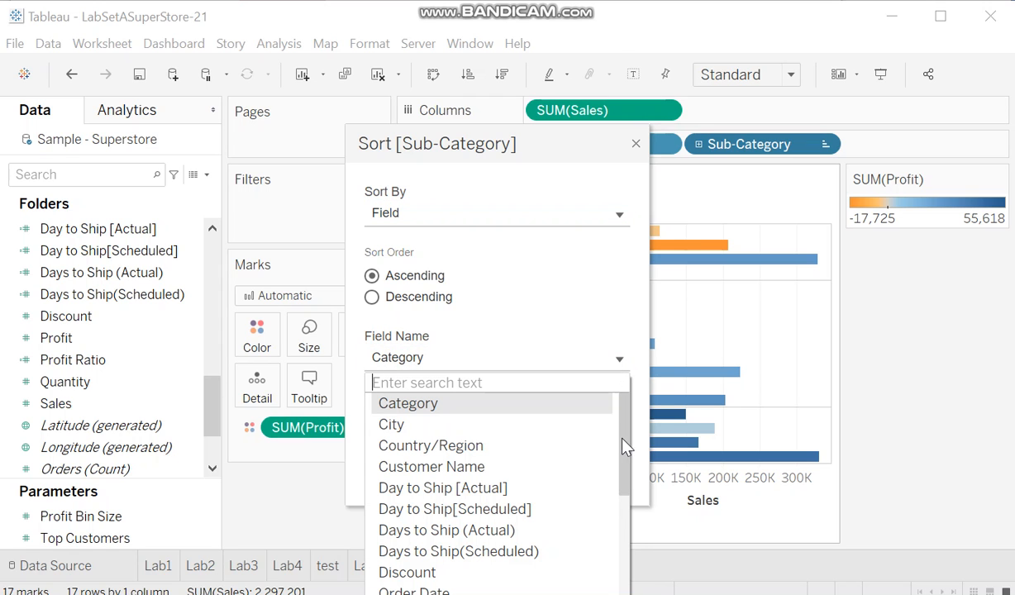
scroll(611, 438, "down", 5)
scroll(595, 537, "down", 2)
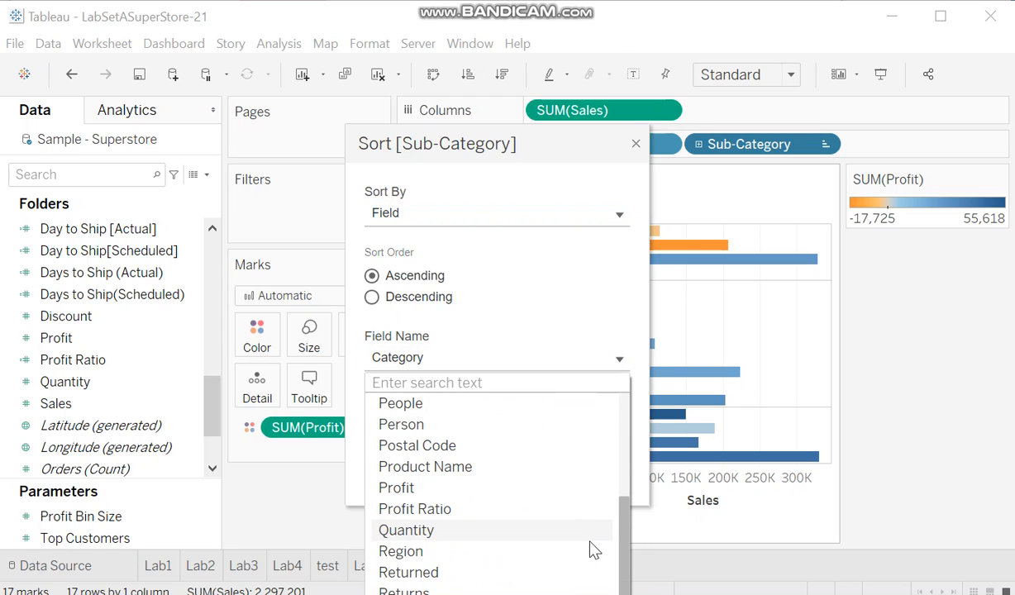
left_click(408, 488)
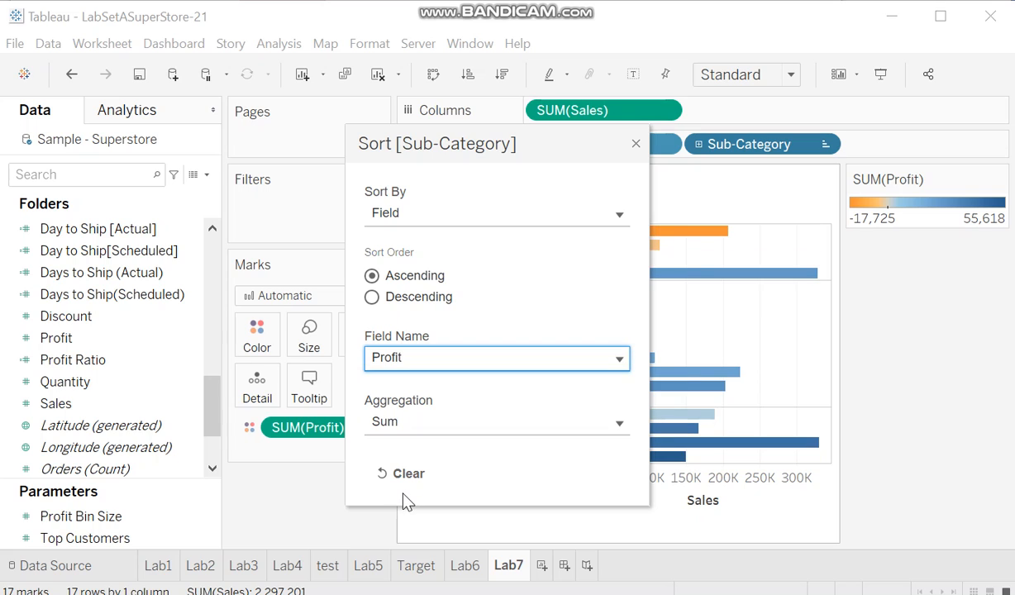
left_click(621, 426)
left_click(622, 425)
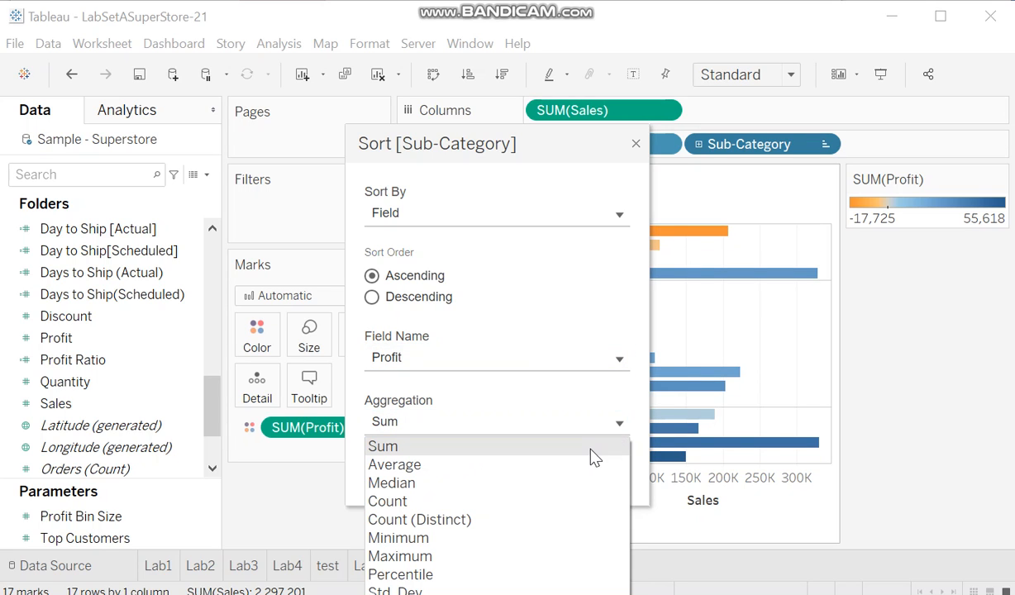
left_click(590, 449)
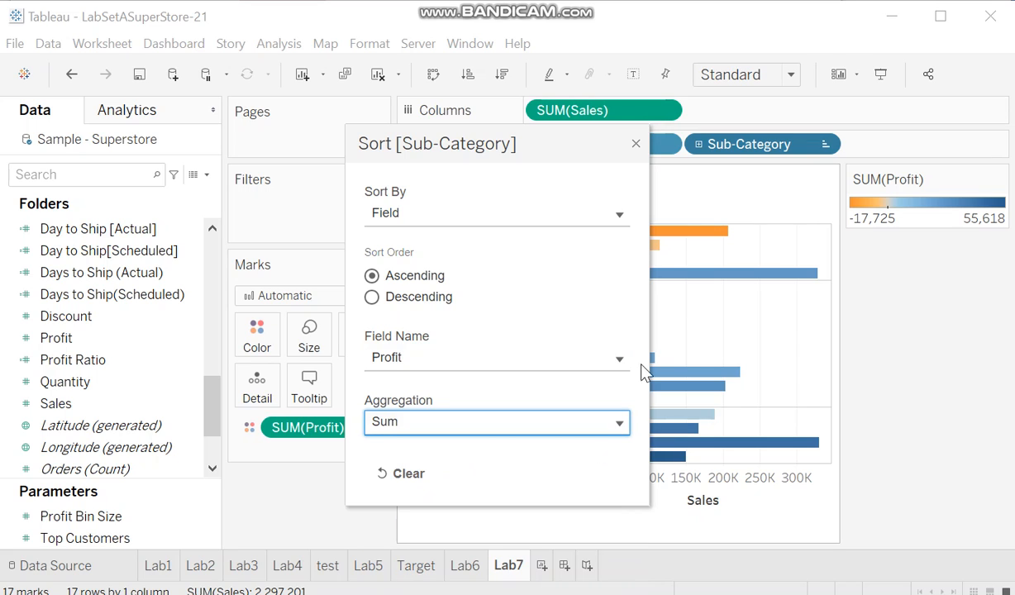
left_click(636, 143)
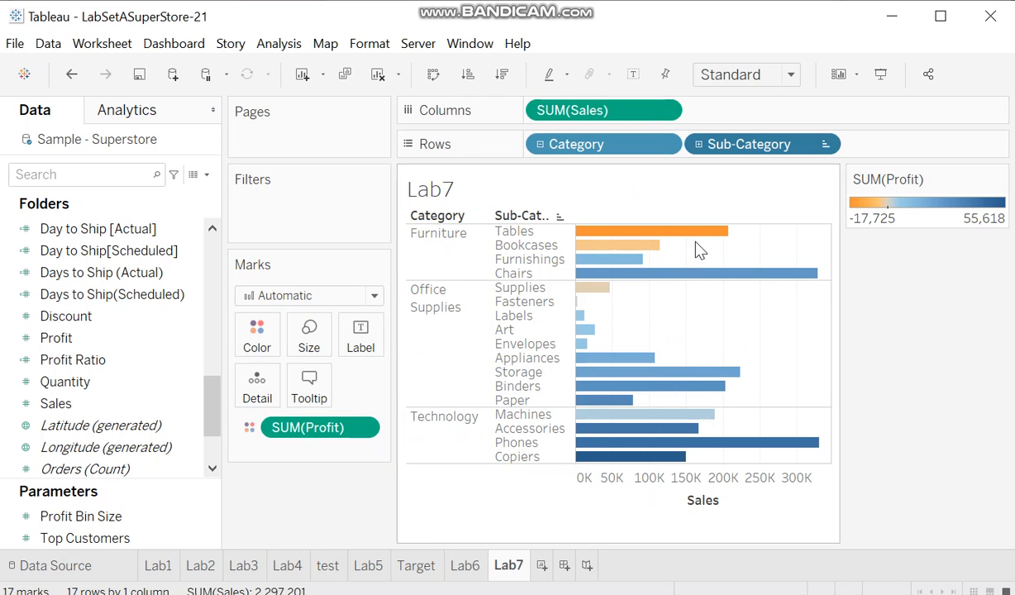
Add Profit to the Columns after Sales so both measures show side by side
mouse_move(702, 242)
mouse_move(622, 282)
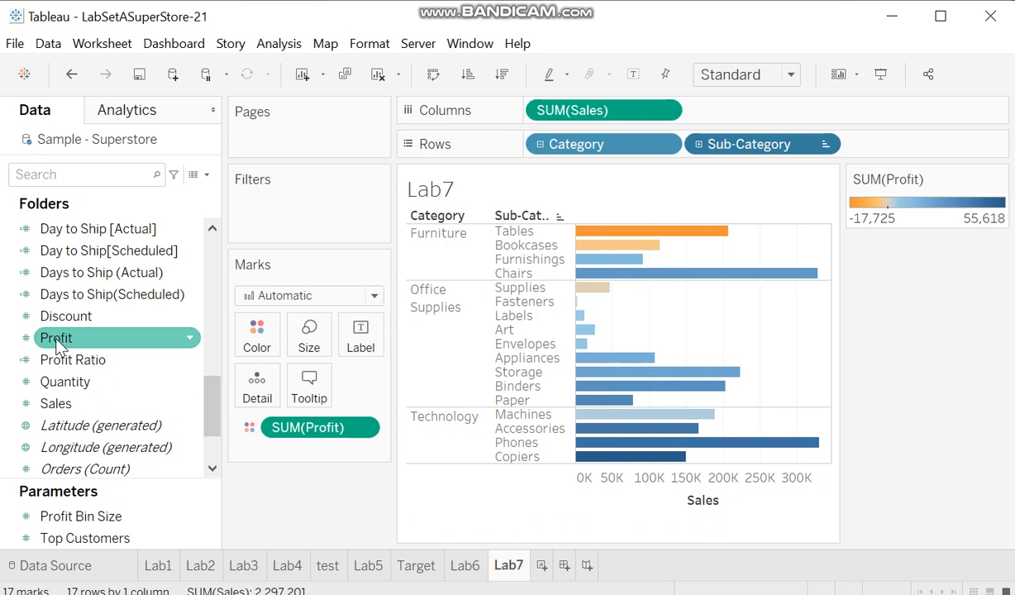
left_click_drag(58, 346, 727, 120)
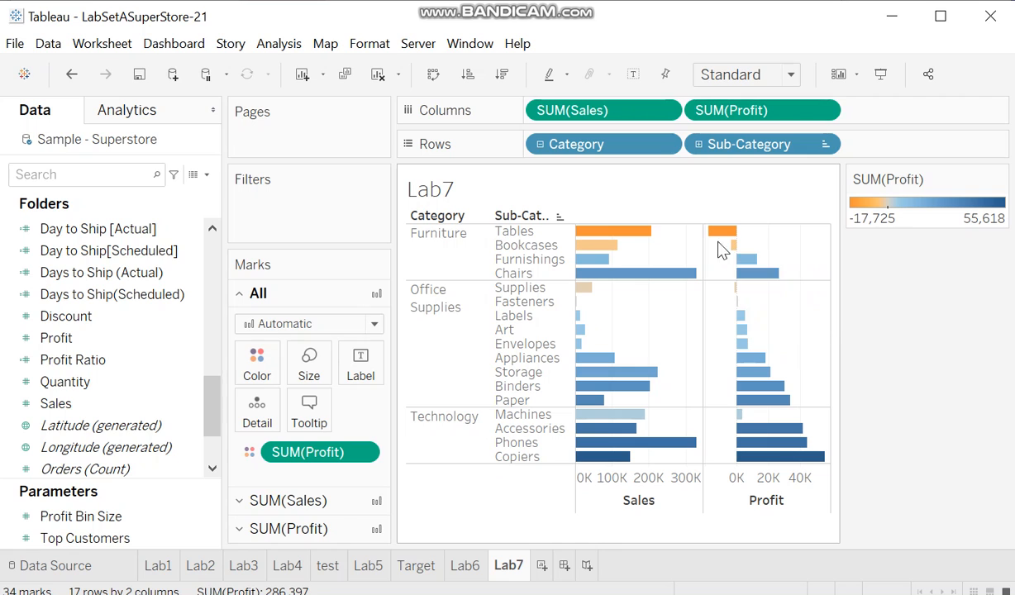
mouse_move(741, 266)
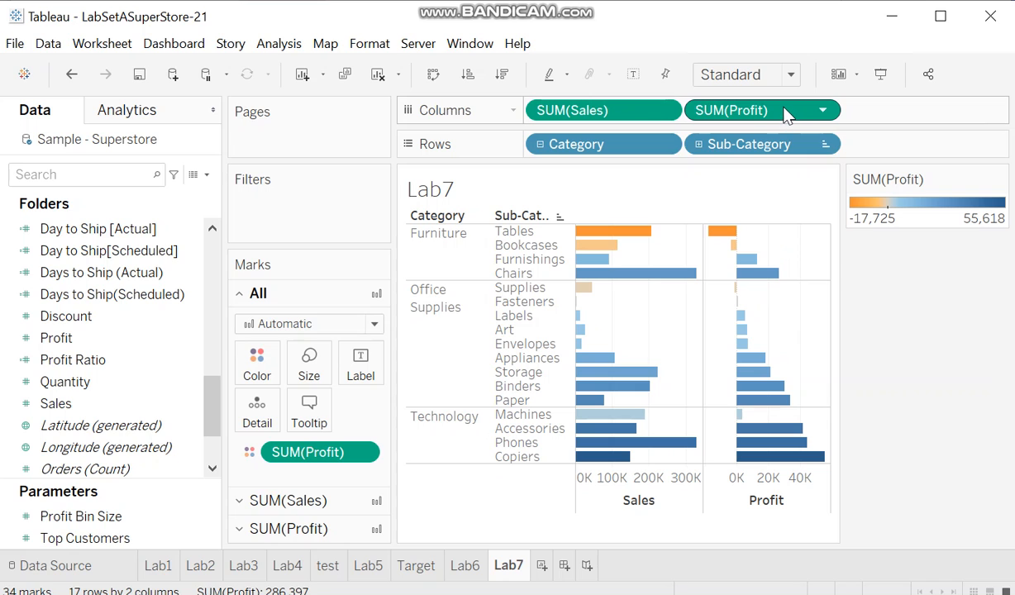
Change the field that Sub-Category is sorted by to Sales, then compare the Sales and Profit bars
left_click(823, 146)
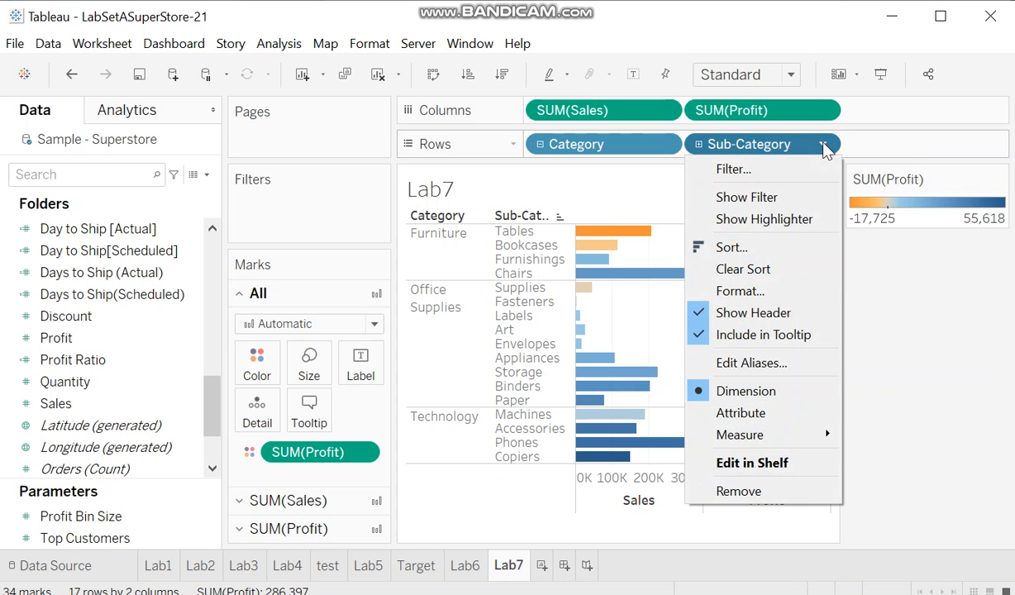
left_click(747, 256)
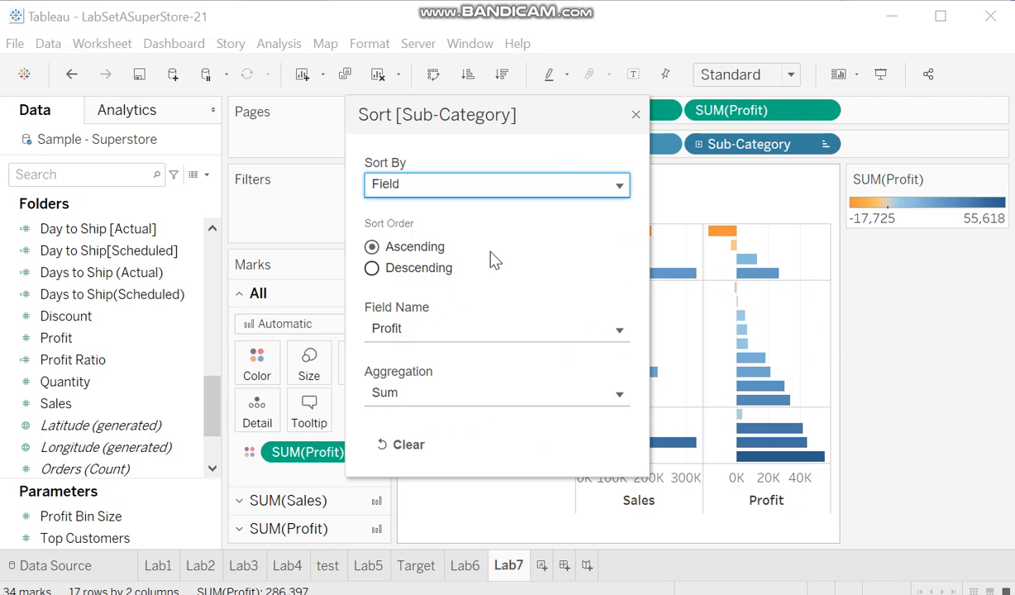
left_click(622, 329)
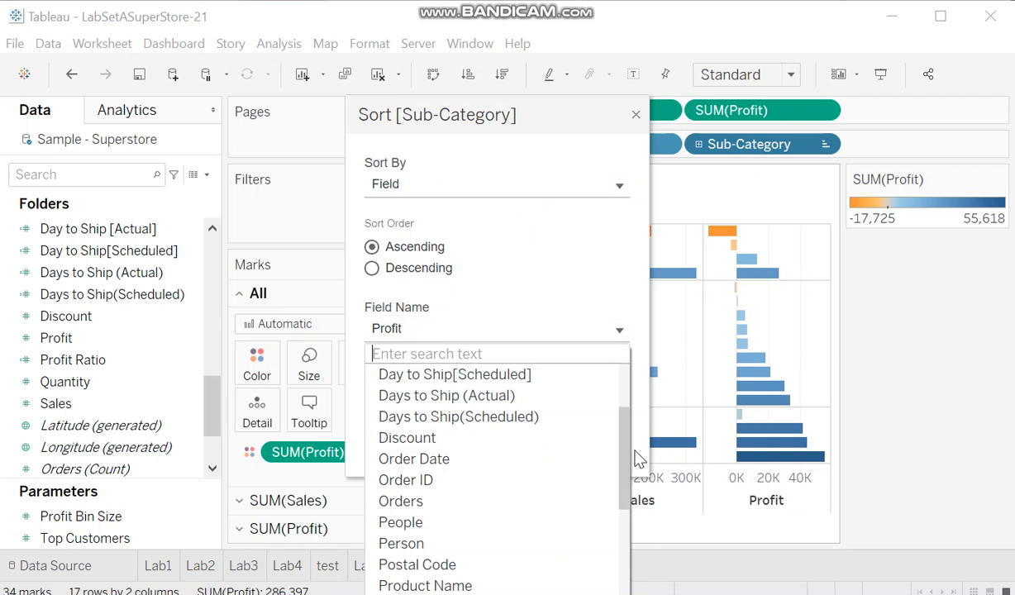
left_click_drag(626, 495, 621, 552)
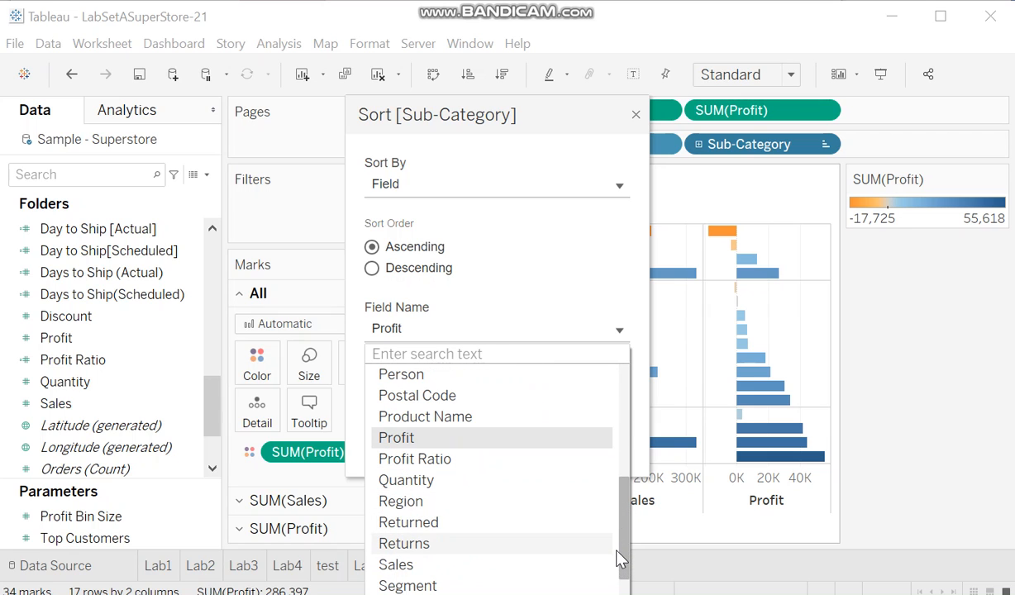
left_click(424, 562)
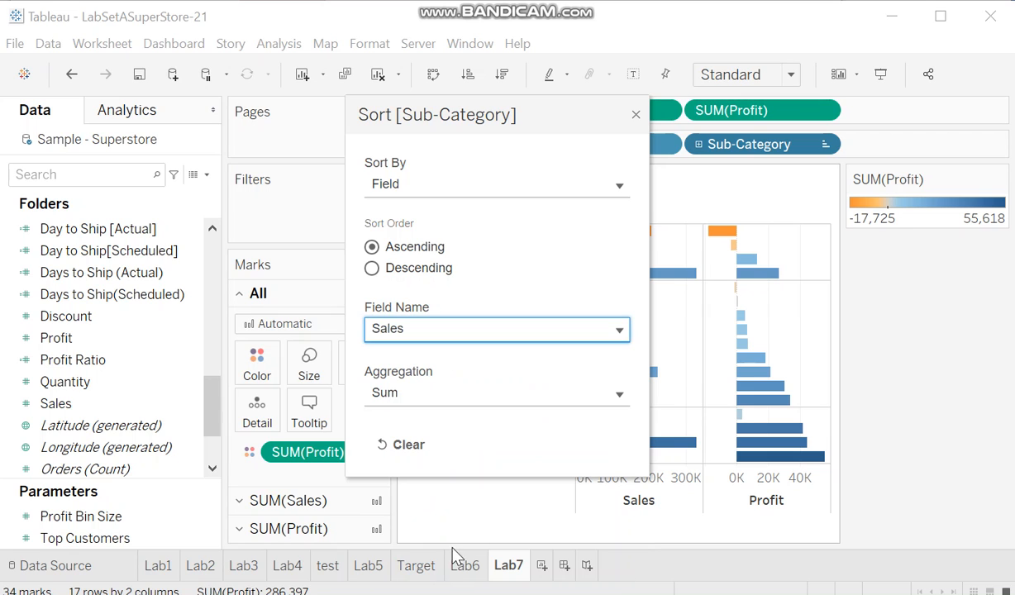
left_click(636, 115)
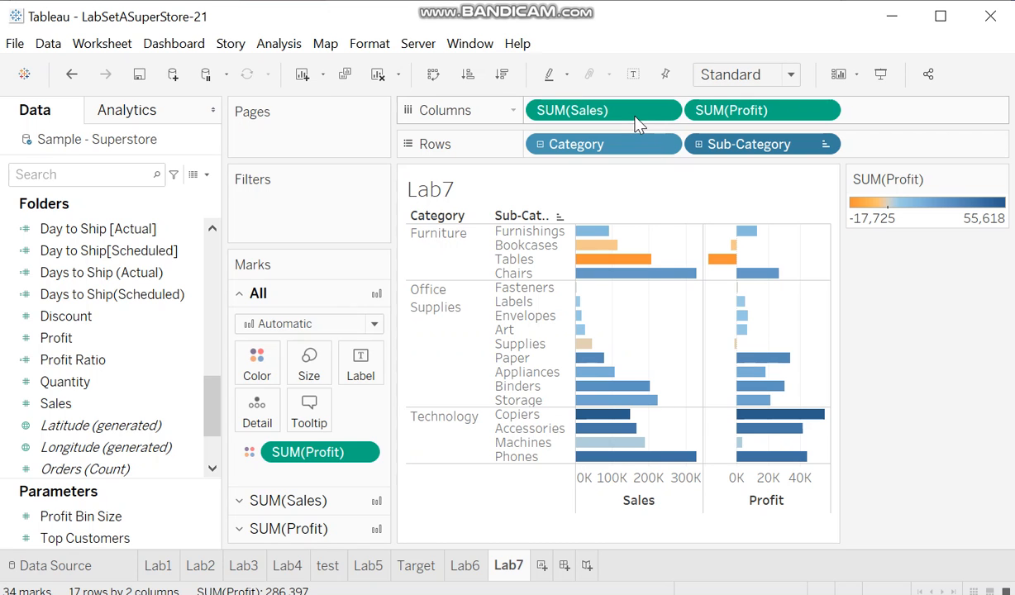
mouse_move(612, 252)
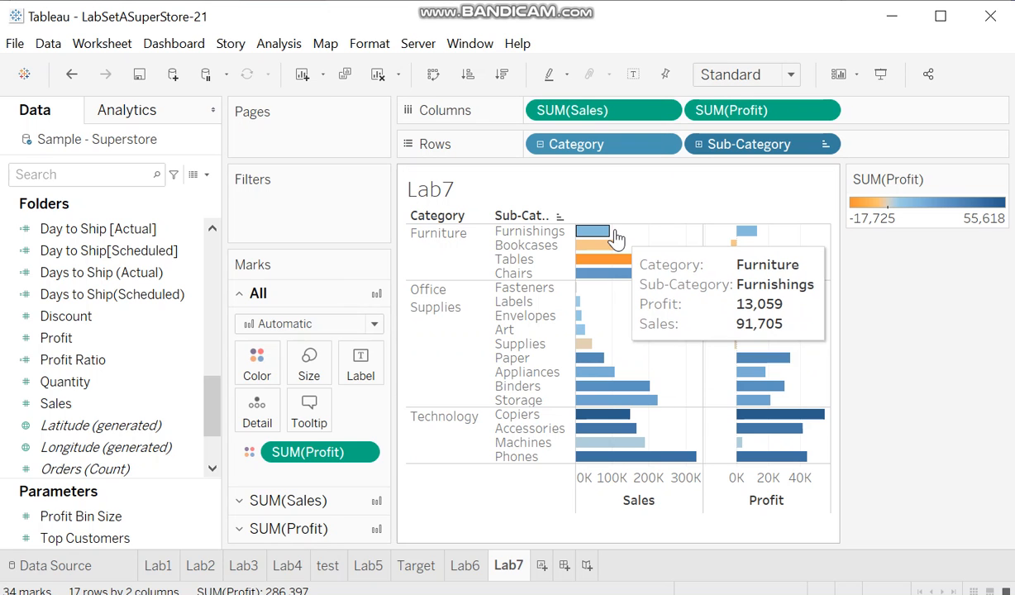
mouse_move(675, 276)
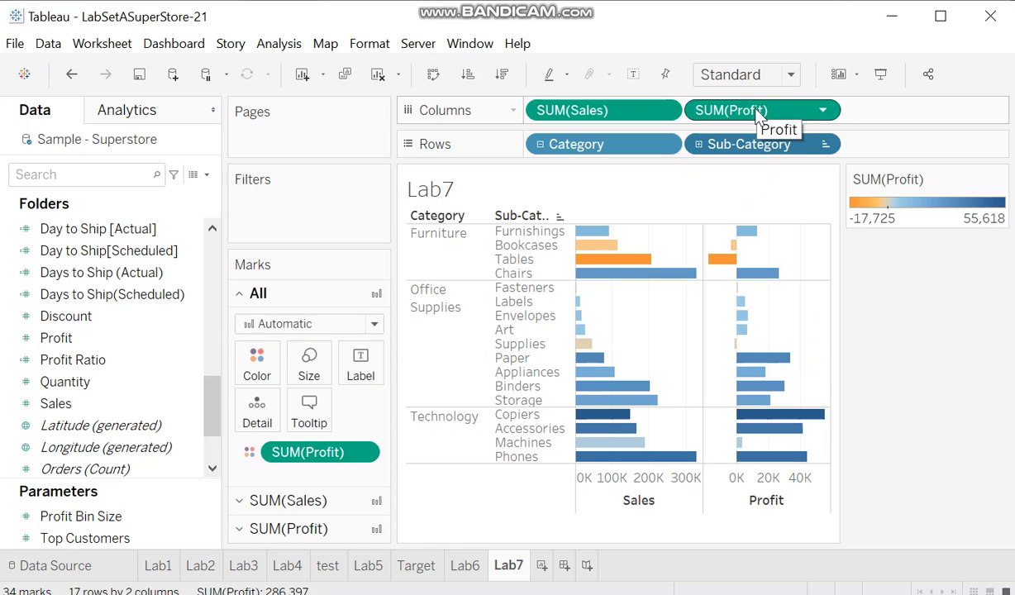
Remove Profit from the Columns and set the Sub-Category sort field back to Profit
left_click_drag(724, 103, 101, 453)
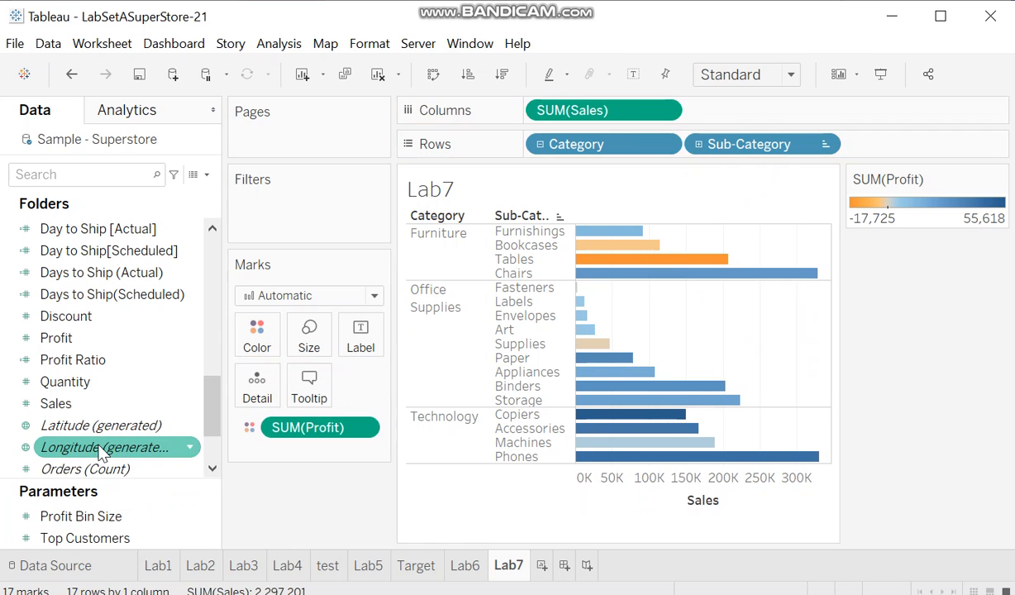
left_click(823, 145)
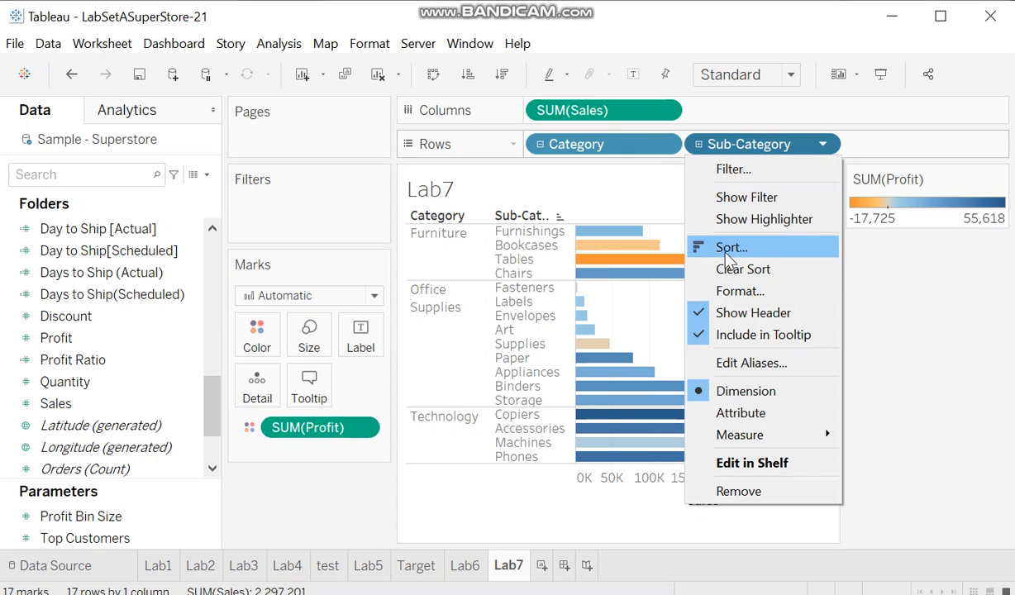
left_click(727, 247)
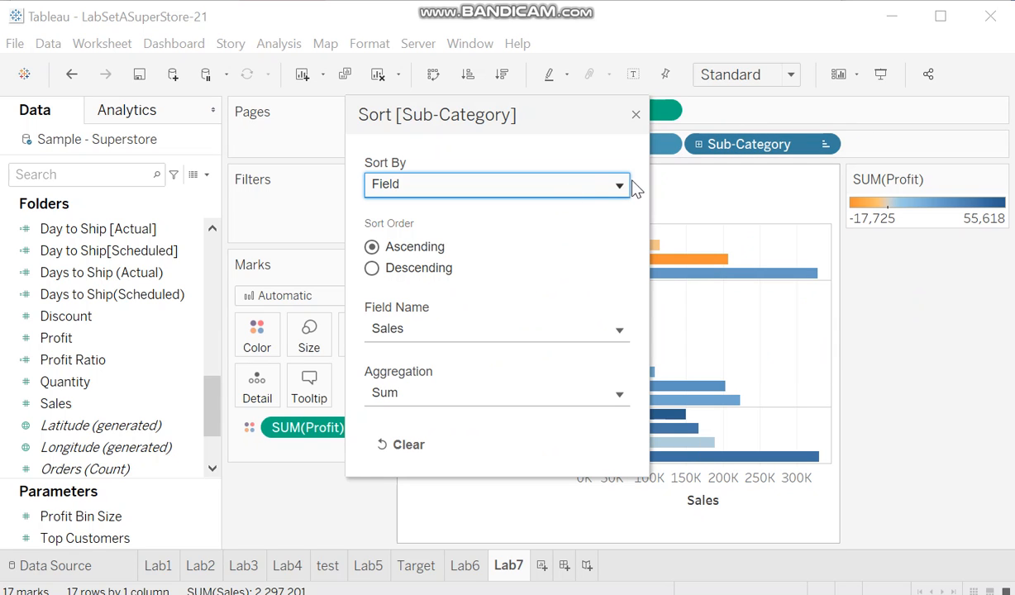
left_click(620, 331)
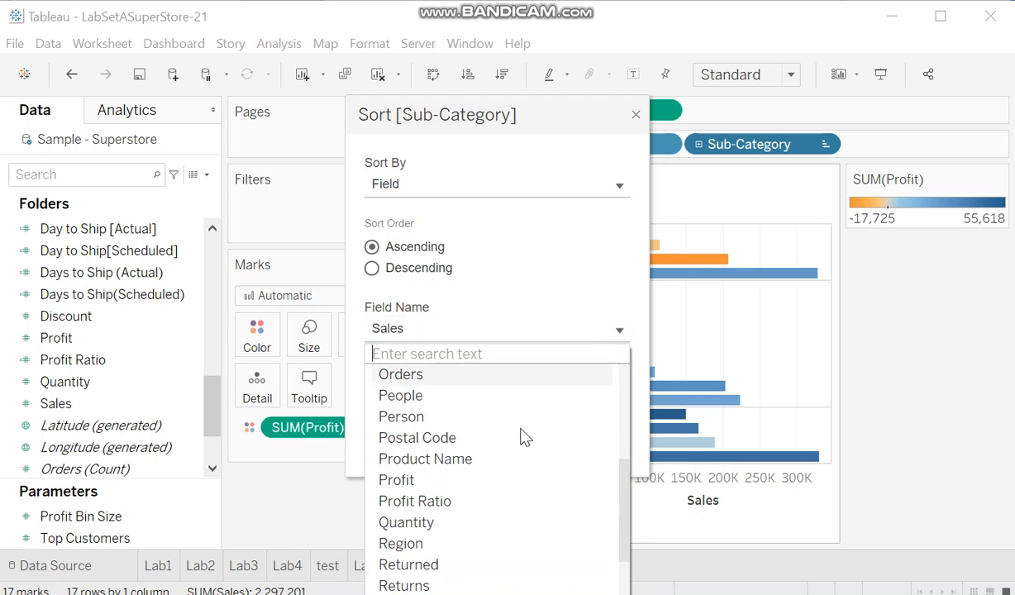
left_click(419, 480)
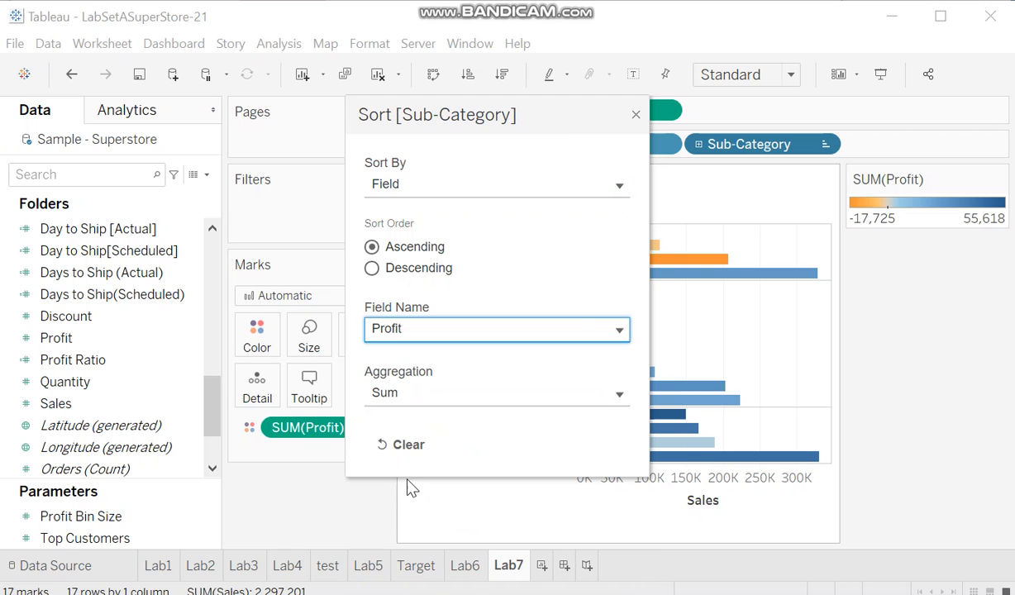
left_click(635, 117)
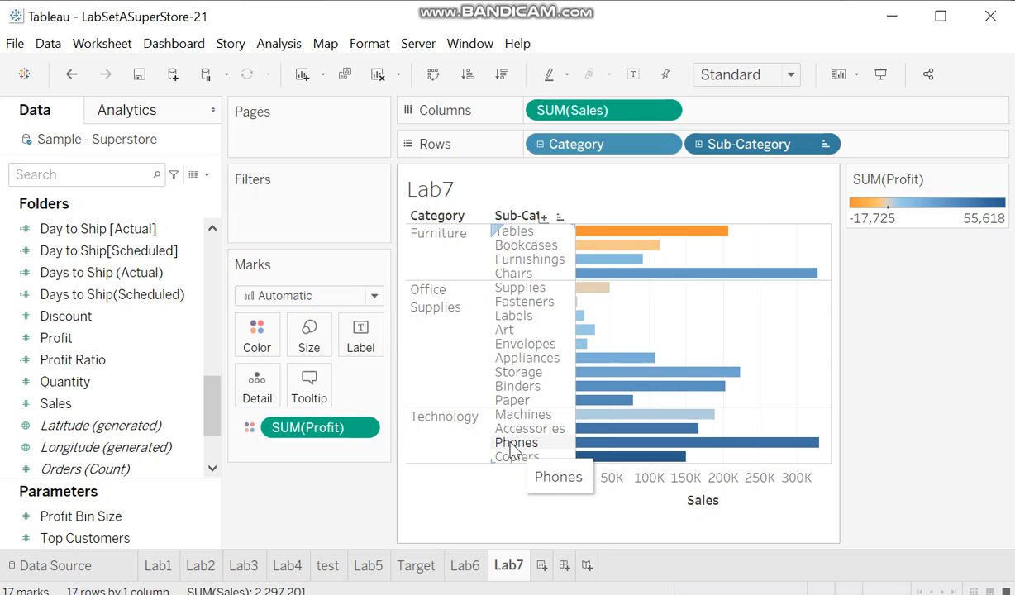
Review the sort settings applied to Sub-Category
left_click(824, 144)
left_click(732, 248)
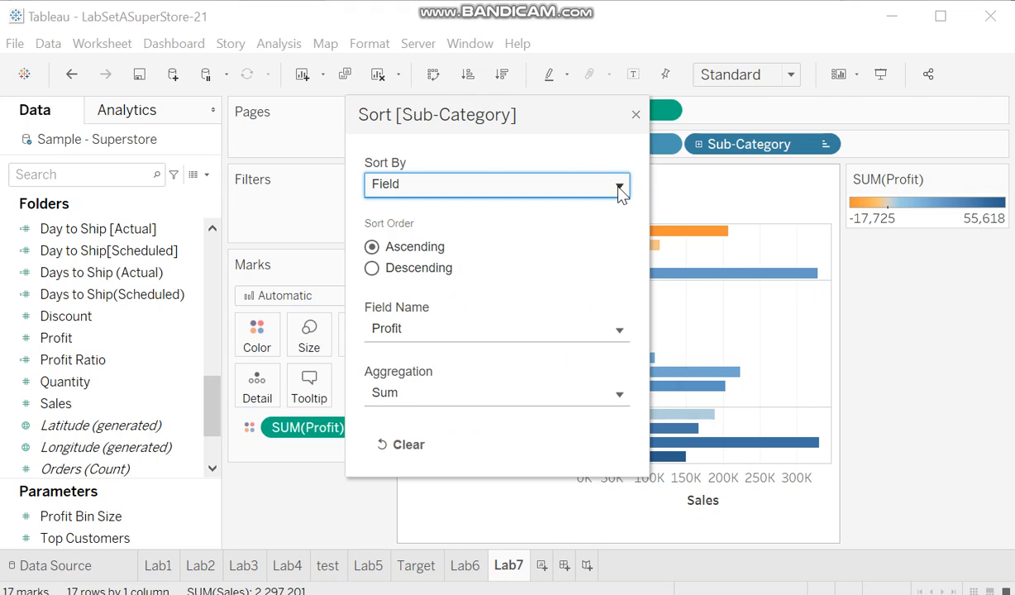
left_click(635, 116)
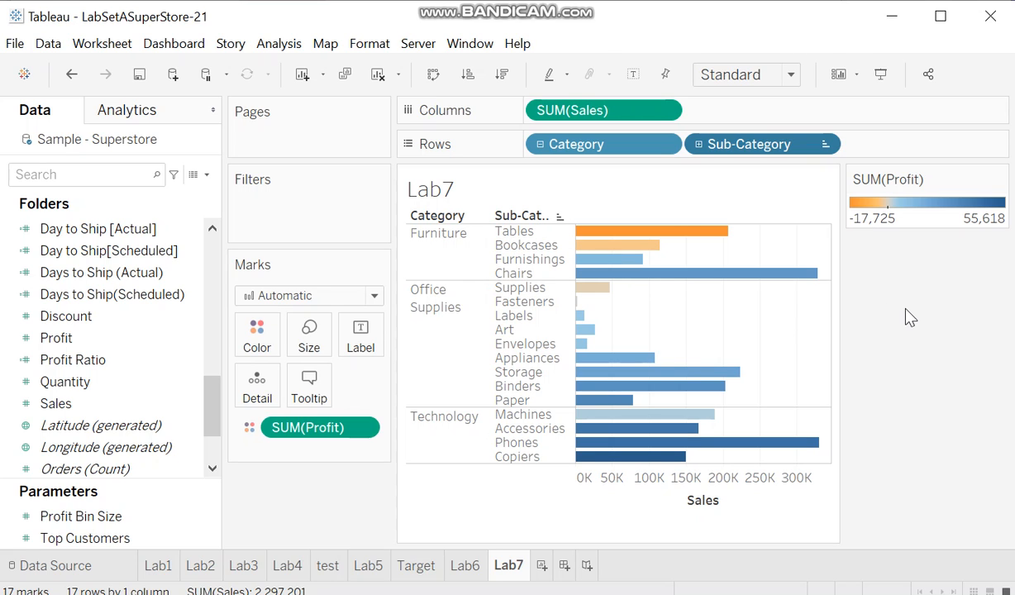
Add Discount to the tooltip of the bars
mouse_move(649, 380)
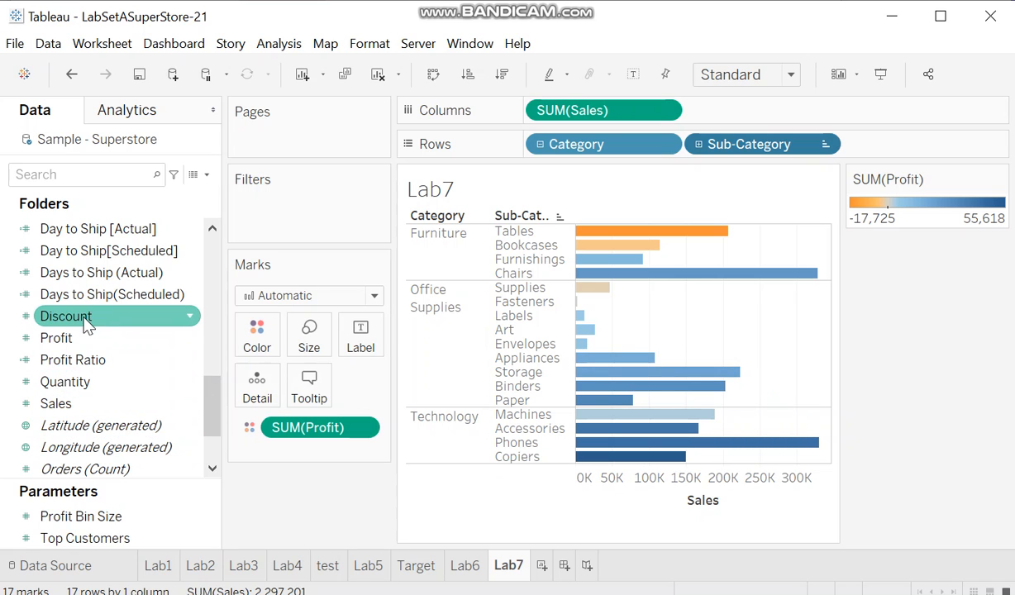
left_click_drag(79, 324, 303, 380)
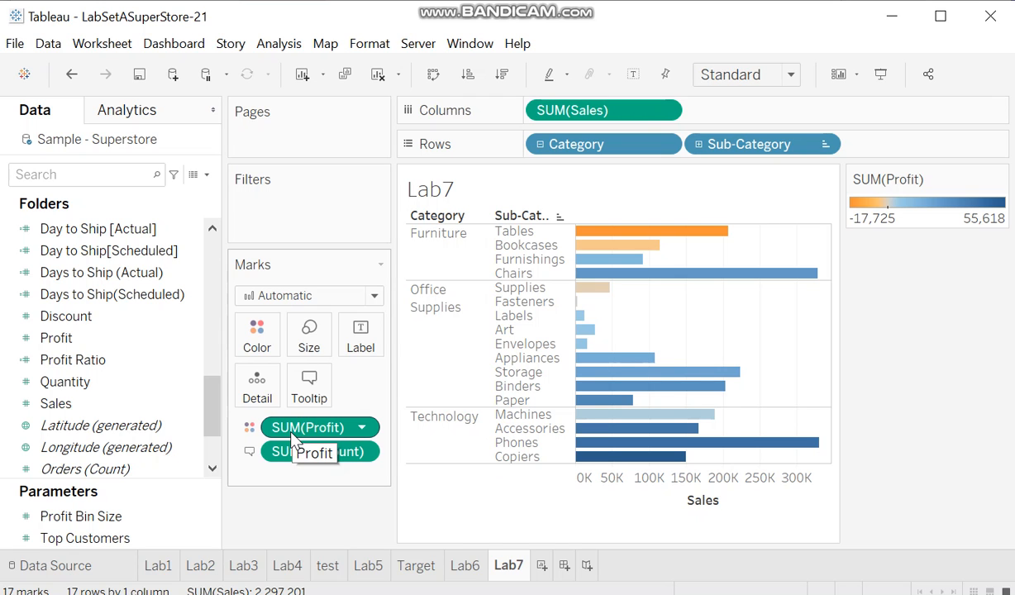
Try encoding Profit as bar size, then return it to colour
left_click_drag(291, 435, 309, 342)
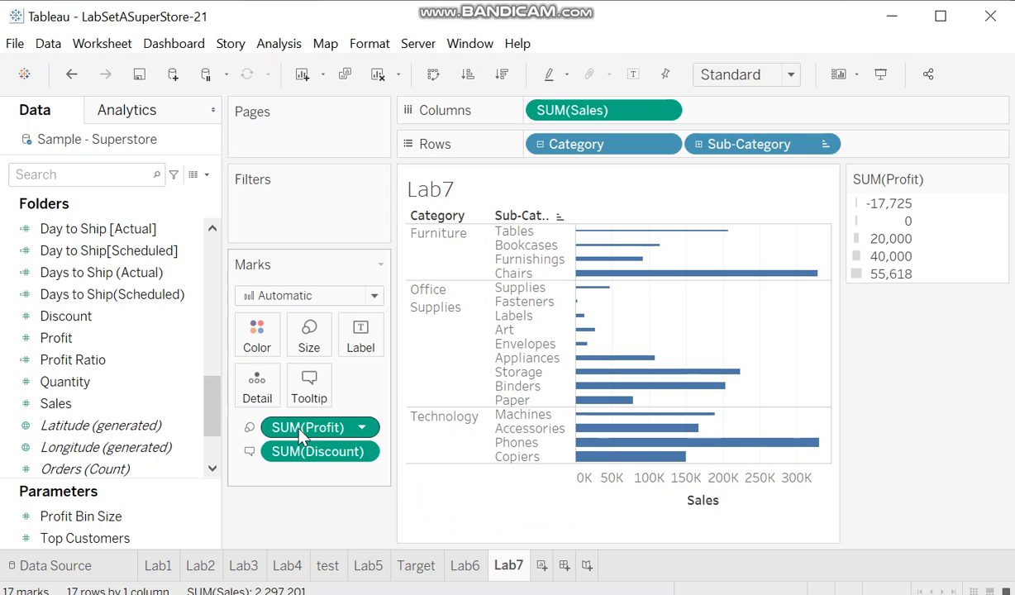
left_click_drag(300, 429, 256, 338)
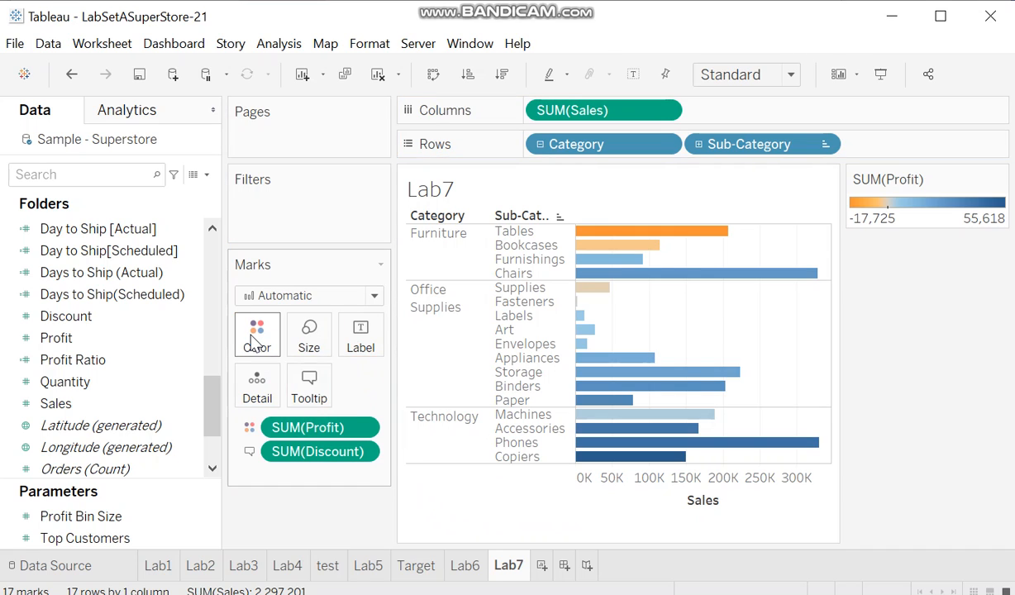